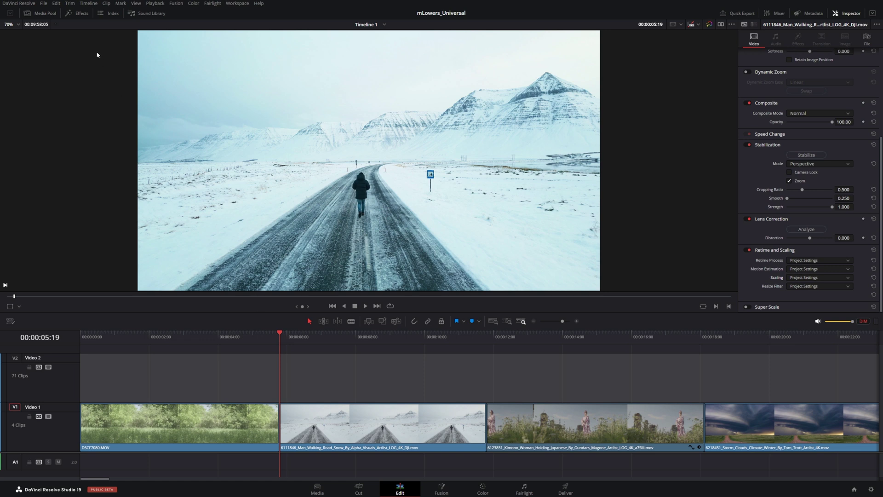
Open the mLowers Universal collection among the MotionVFX titles in the effects library
{"action": "left_click", "coordinate": [81, 13]}
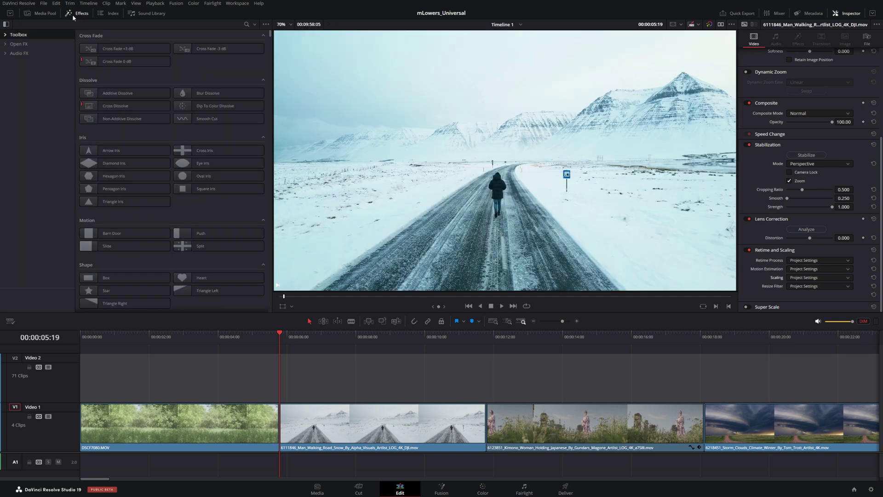
{"action": "left_click", "coordinate": [6, 35]}
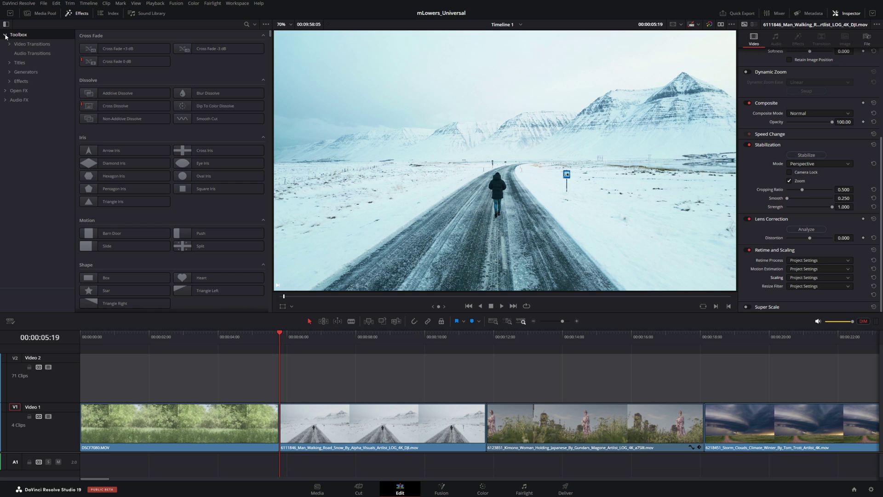
{"action": "left_click", "coordinate": [10, 63]}
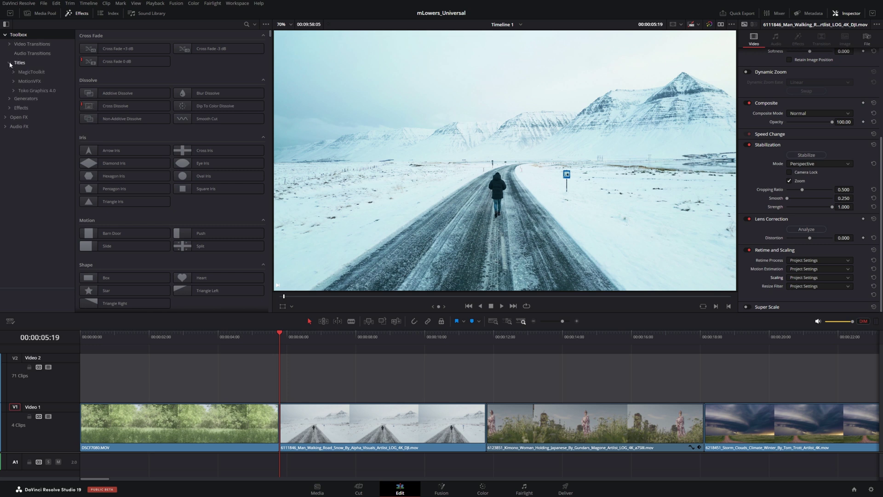
{"action": "left_click", "coordinate": [14, 81]}
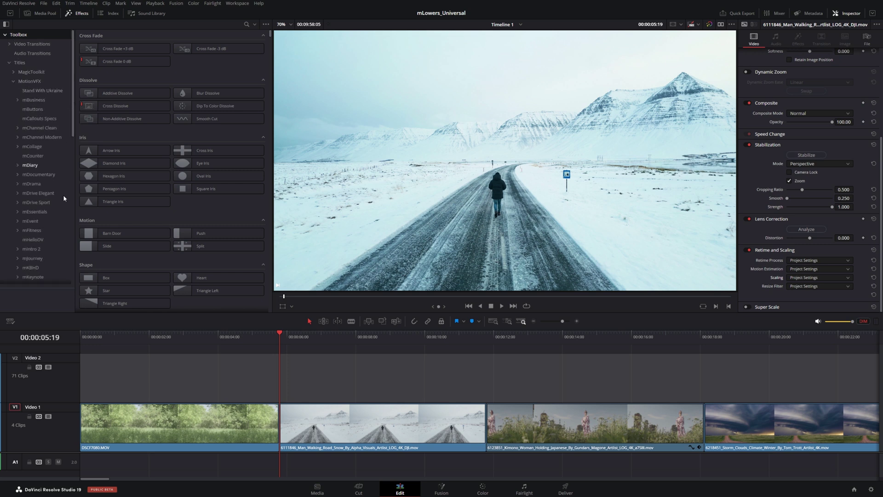
{"action": "scroll", "coordinate": [42, 105], "scroll_direction": "down", "scroll_amount": 5}
{"action": "scroll", "coordinate": [28, 133], "scroll_direction": "down", "scroll_amount": 1}
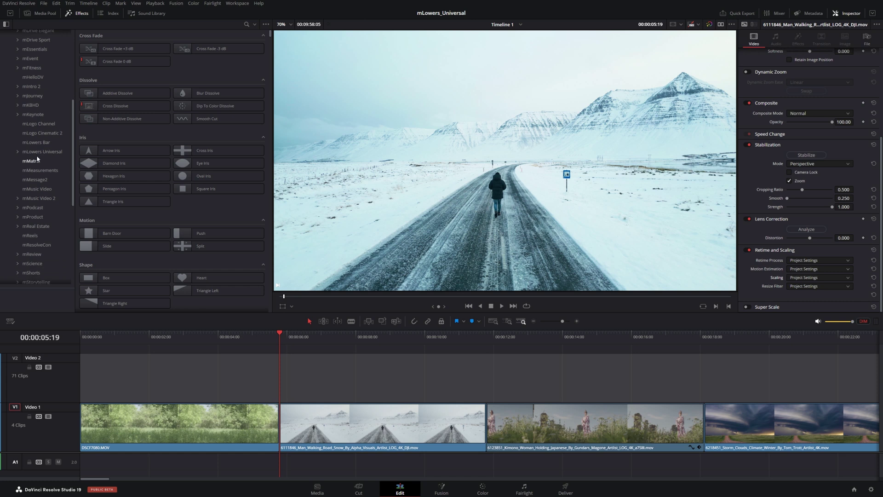
{"action": "left_click", "coordinate": [29, 153]}
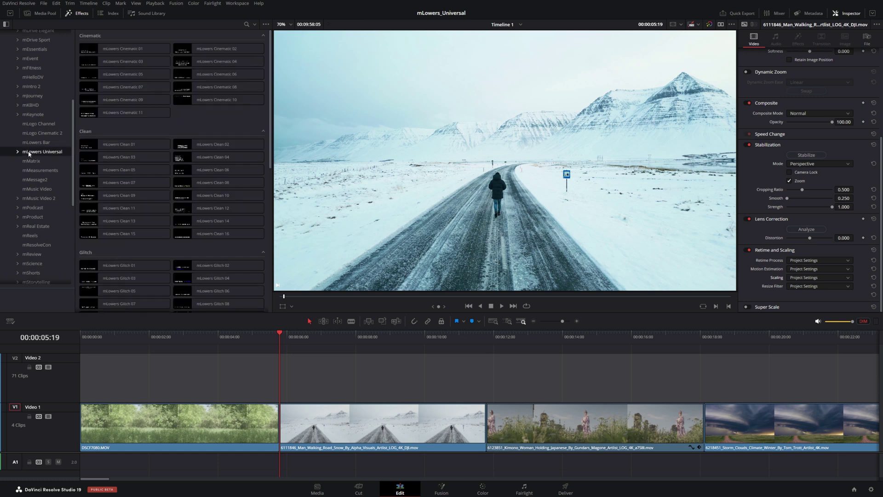
Look through the mLowers Universal presets by category, including Glitch, Retro, Social Media and Tech, and end on Cinematic
{"action": "scroll", "coordinate": [268, 212], "scroll_direction": "down", "scroll_amount": 7}
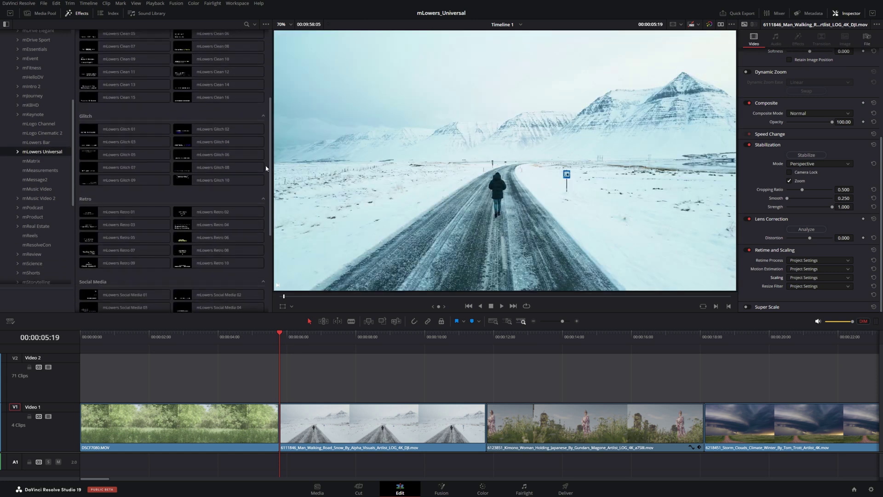
{"action": "scroll", "coordinate": [268, 211], "scroll_direction": "up", "scroll_amount": 7}
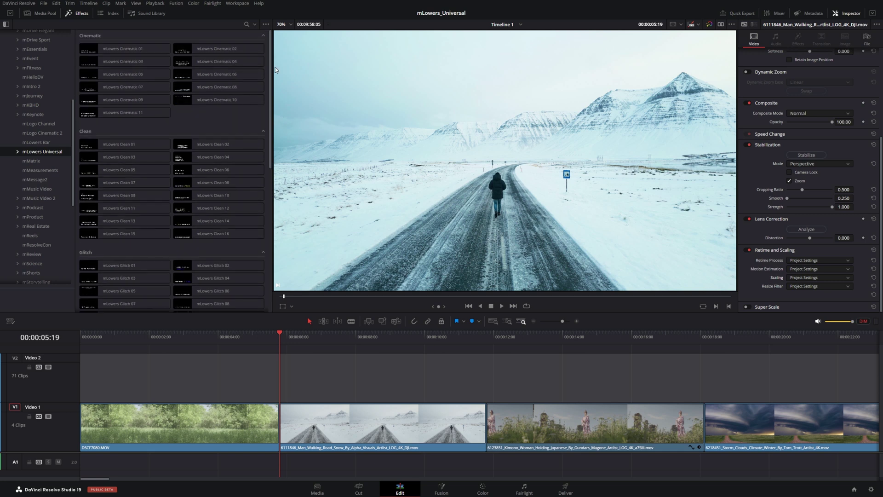
{"action": "double_click", "coordinate": [42, 152]}
{"action": "left_click", "coordinate": [44, 162]}
{"action": "left_click", "coordinate": [33, 179]}
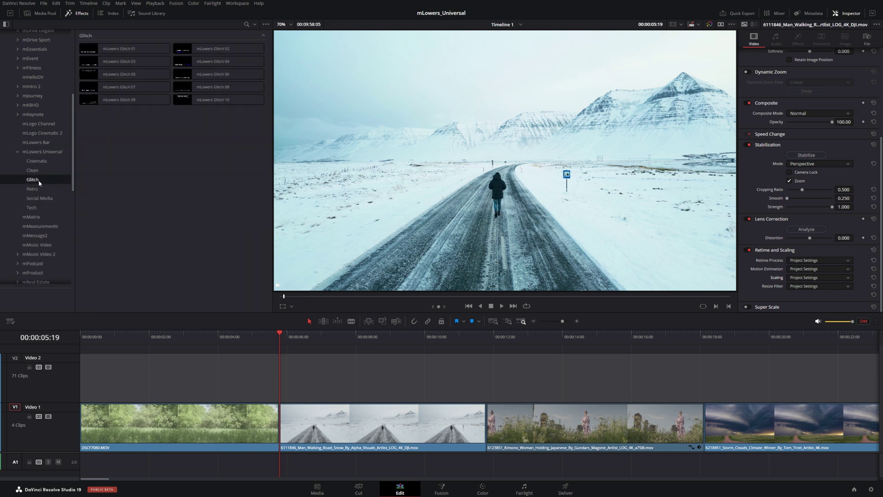
{"action": "left_click", "coordinate": [35, 189]}
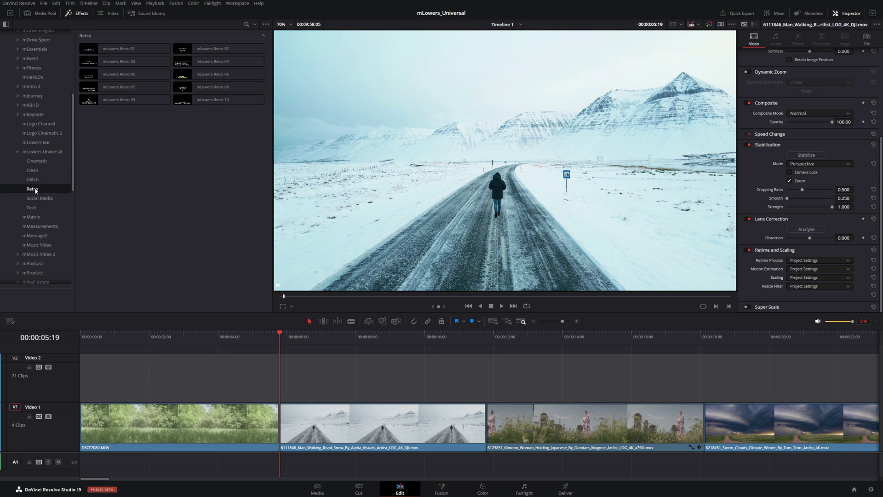
{"action": "left_click", "coordinate": [36, 199]}
{"action": "left_click", "coordinate": [36, 208]}
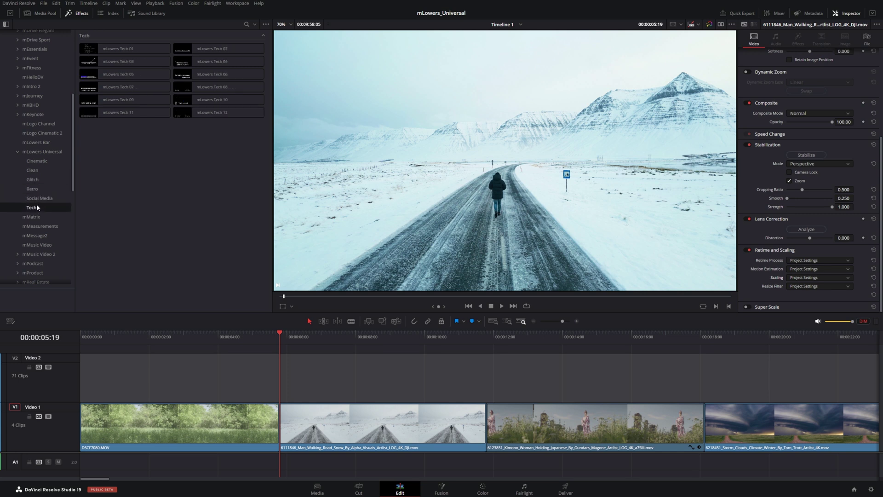
{"action": "left_click", "coordinate": [37, 161]}
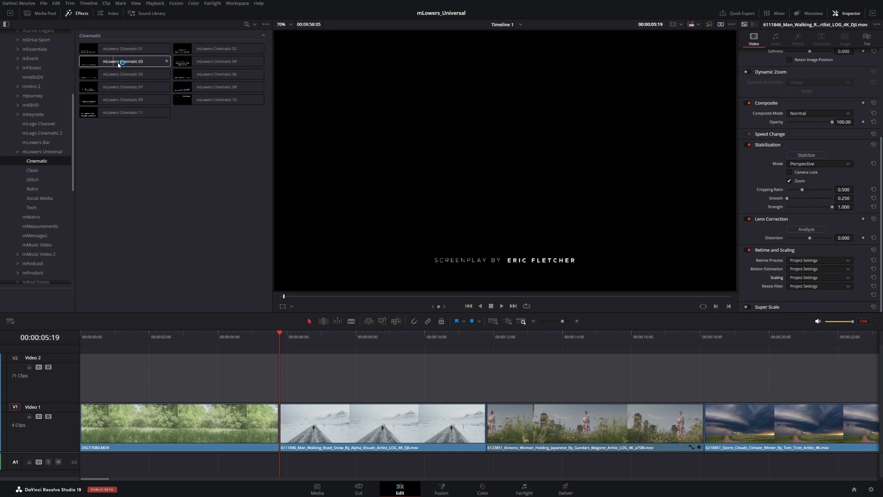
Place the mLowers Cinematic 01 title on Video 2 above the snowy road clip and play it back
{"action": "left_click_drag", "start_coordinate": [121, 49], "coordinate": [280, 391]}
{"action": "left_click_drag", "start_coordinate": [281, 337], "coordinate": [396, 346]}
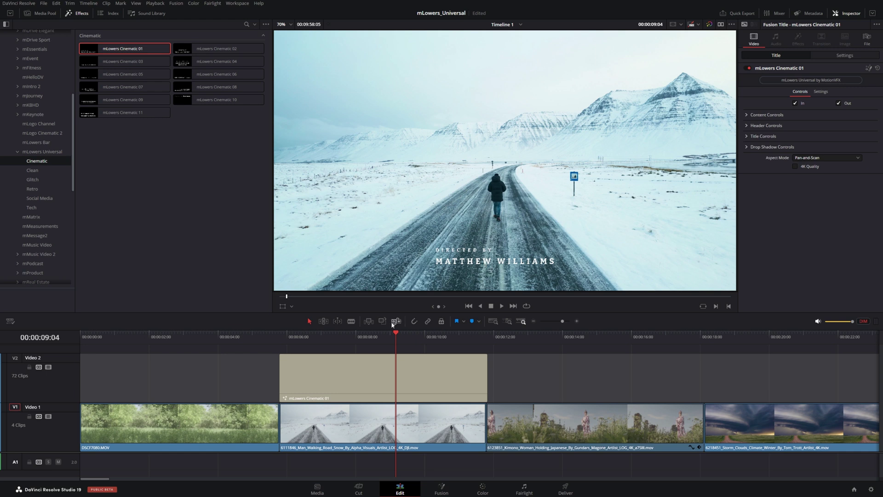
{"action": "left_click_drag", "start_coordinate": [327, 341], "coordinate": [280, 341]}
{"action": "key", "text": "space"}
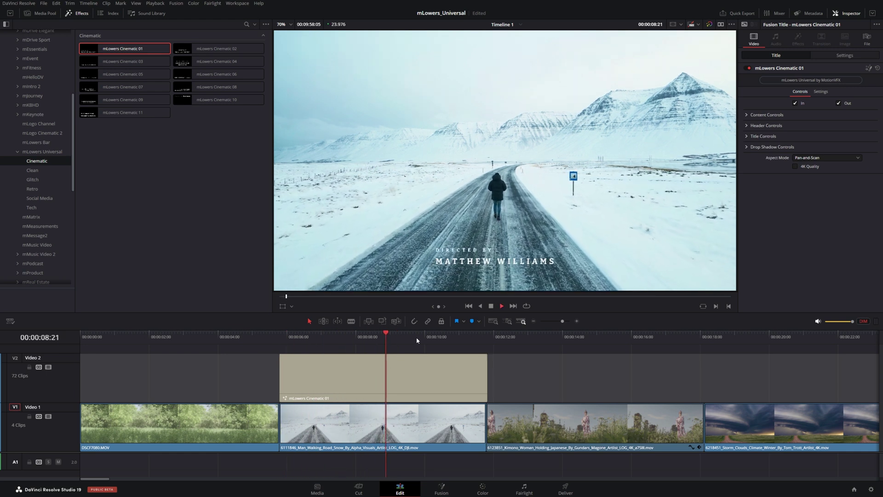
{"action": "key", "text": "space"}
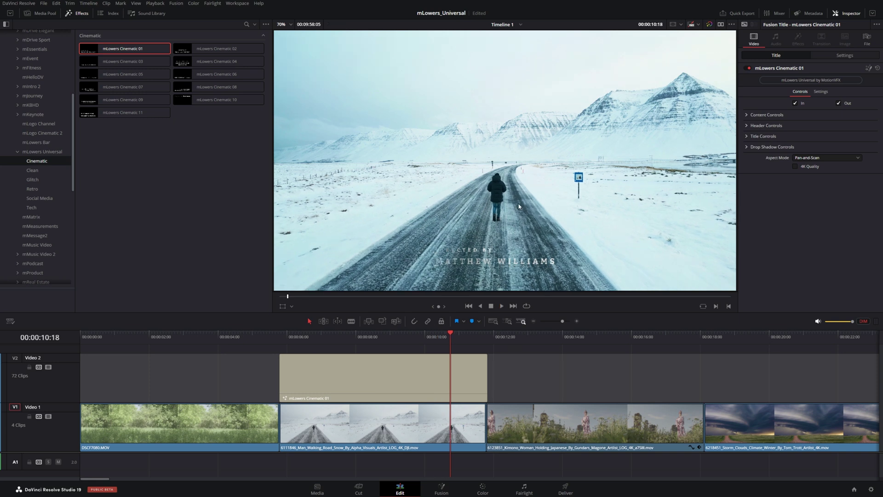
{"action": "left_click_drag", "start_coordinate": [445, 331], "coordinate": [338, 336]}
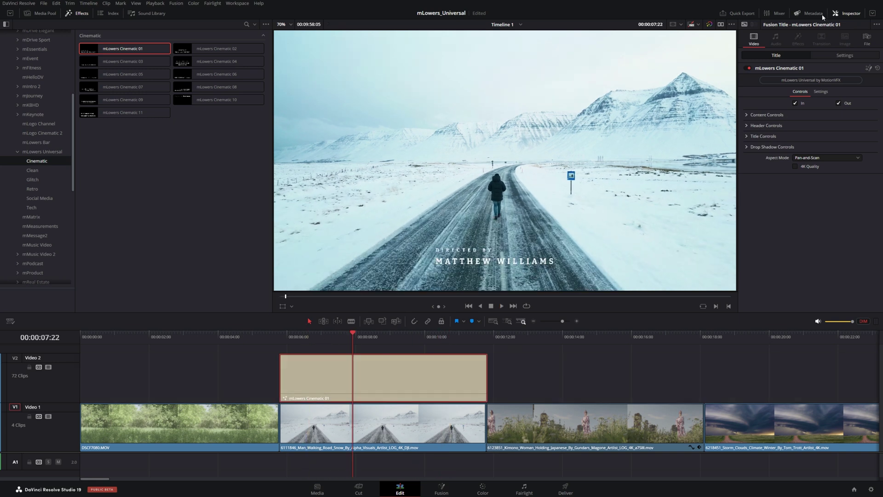
Examine the Header Controls and Title Controls of the Cinematic 01 title with the Inspector expanded to full height
{"action": "left_click", "coordinate": [747, 126]}
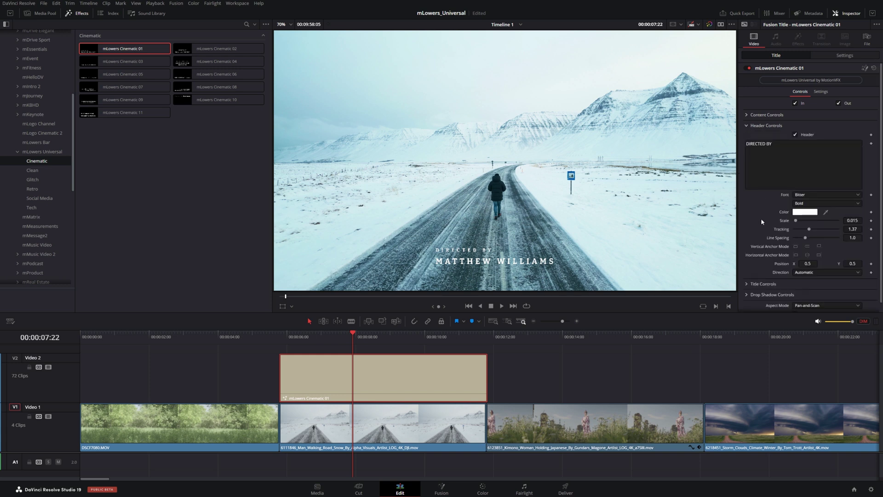
{"action": "left_click", "coordinate": [747, 284]}
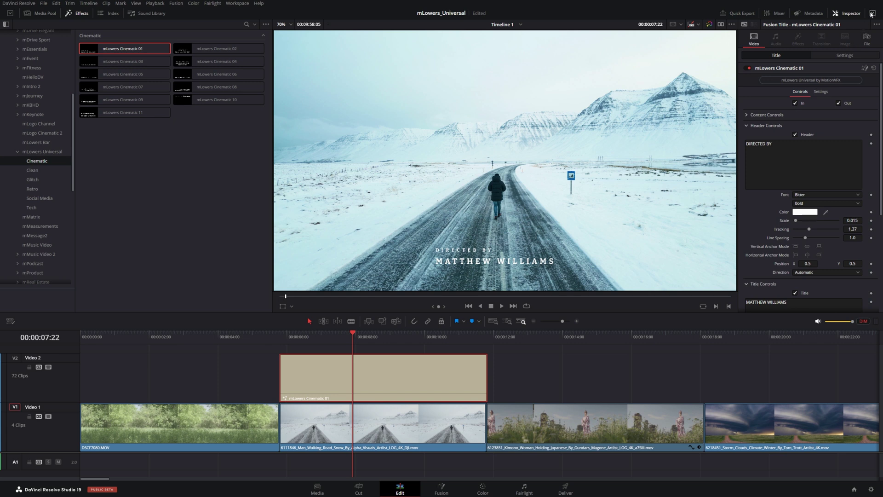
{"action": "left_click", "coordinate": [873, 14]}
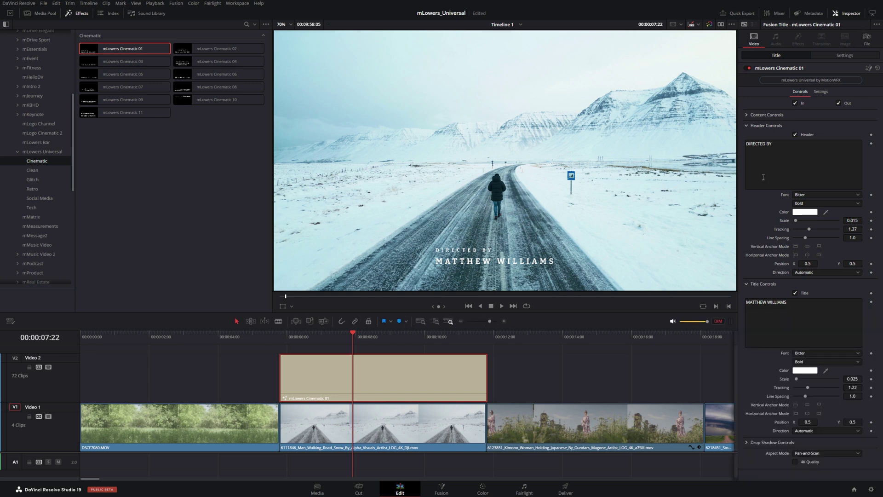
{"action": "left_click", "coordinate": [747, 283]}
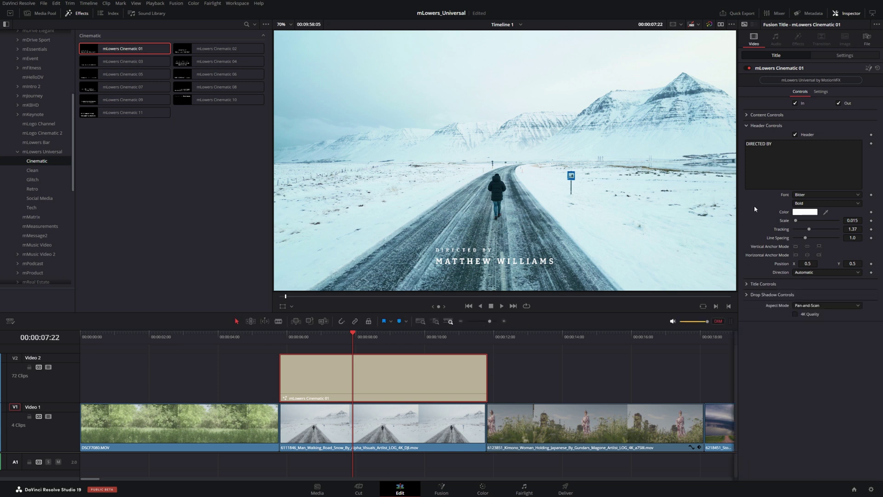
Set the zoom scale in the Cinematic 01 title's Content Controls to 0.05 and check the animation along the clip
{"action": "left_click", "coordinate": [752, 116]}
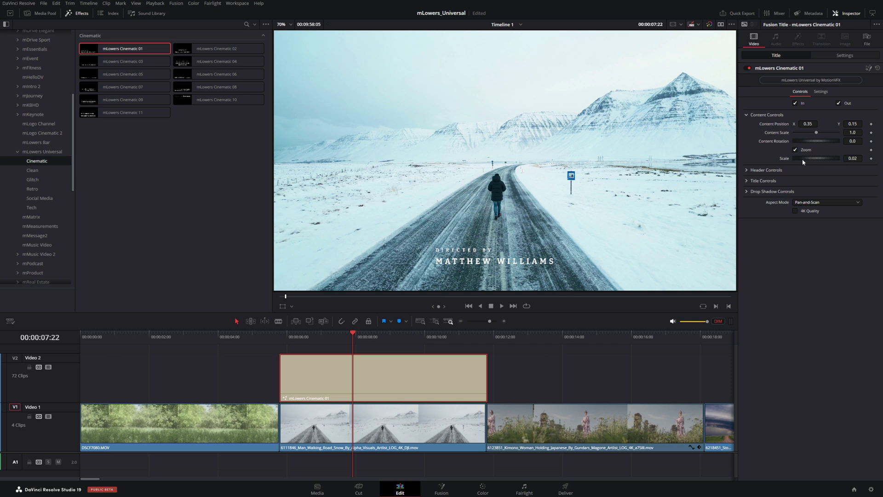
{"action": "left_click_drag", "start_coordinate": [804, 161], "coordinate": [810, 157]}
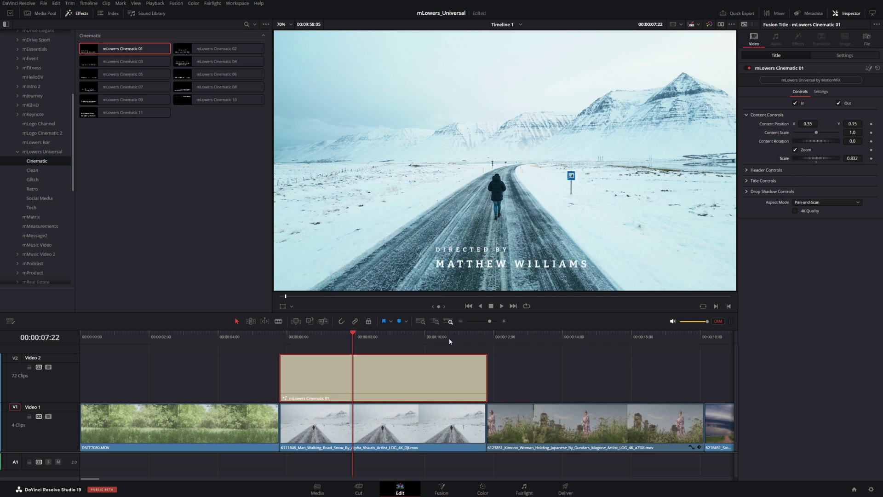
{"action": "left_click_drag", "start_coordinate": [333, 338], "coordinate": [286, 344]}
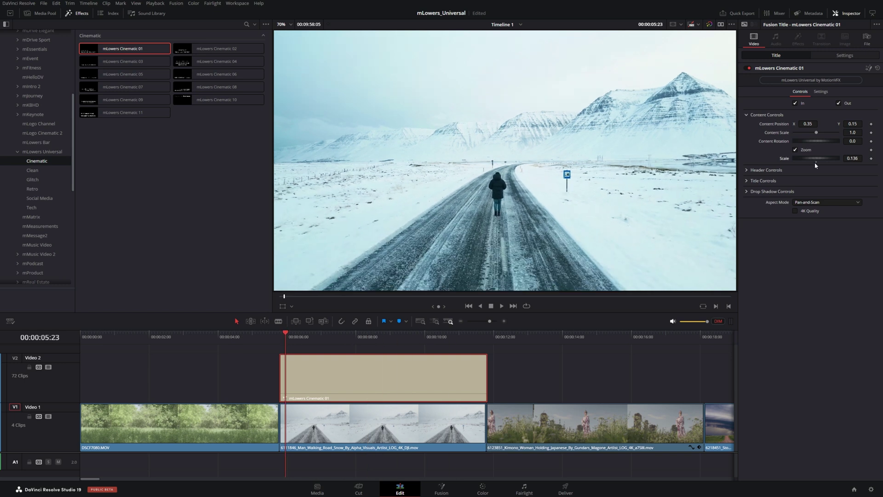
{"action": "left_click_drag", "start_coordinate": [853, 158], "coordinate": [842, 158]}
{"action": "left_click_drag", "start_coordinate": [288, 339], "coordinate": [405, 338]}
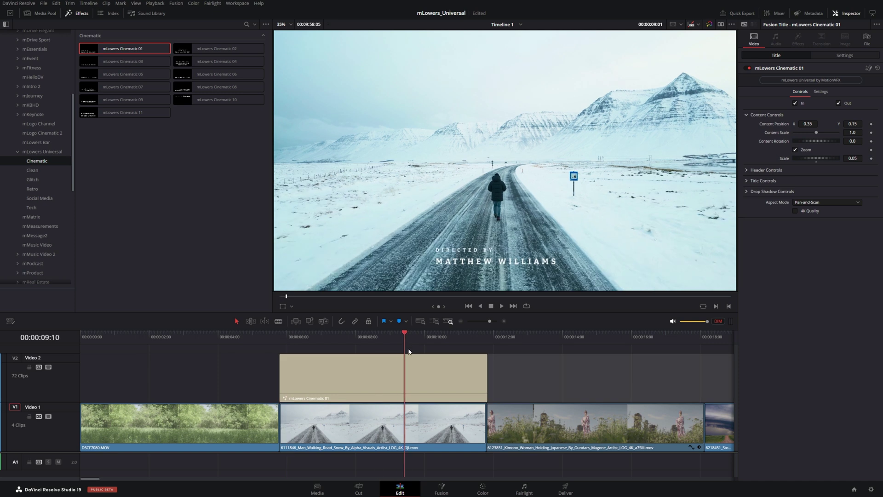
{"action": "left_click", "coordinate": [751, 181]}
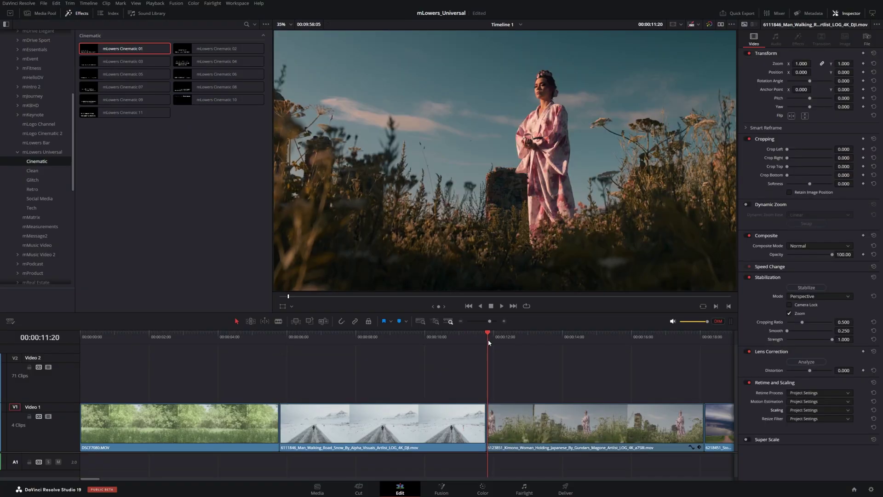
Place the mLowers Cinematic 06 title on Video 2 at the start of the kimono clip and play it back
{"action": "mouse_move", "coordinate": [191, 79]}
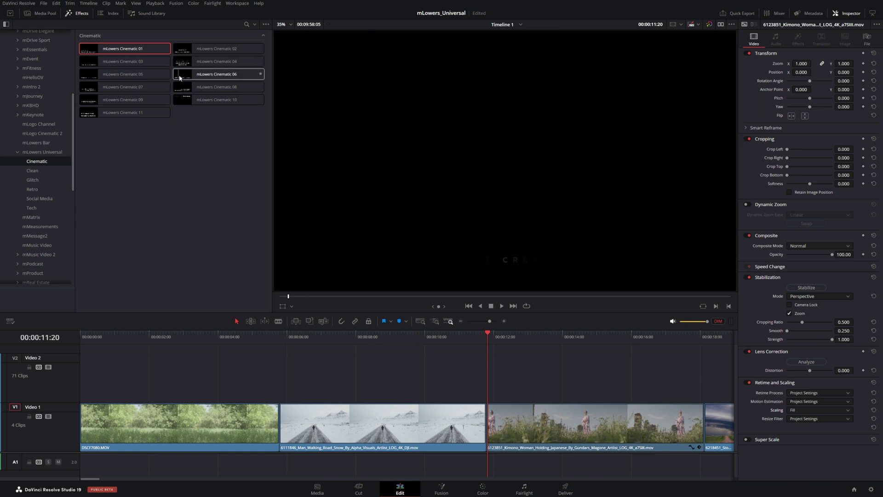
{"action": "left_click_drag", "start_coordinate": [192, 79], "coordinate": [529, 365]}
{"action": "key", "text": "space"}
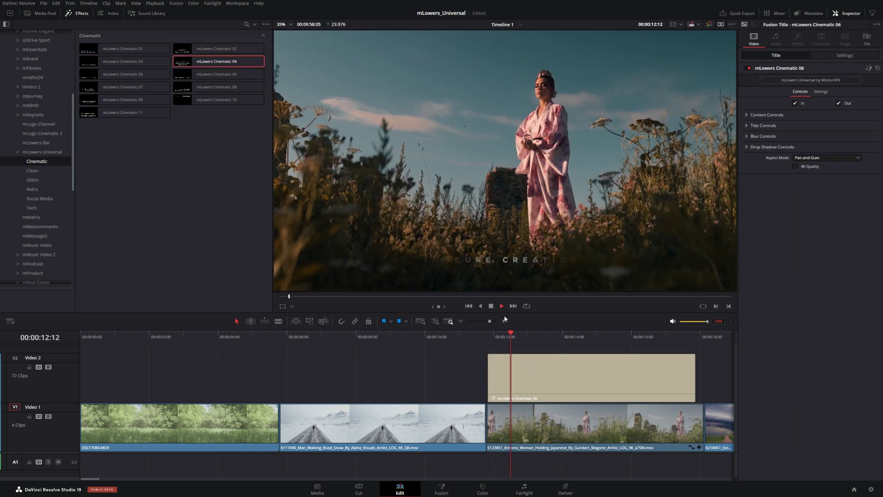
{"action": "left_click", "coordinate": [551, 374]}
{"action": "key", "text": "space"}
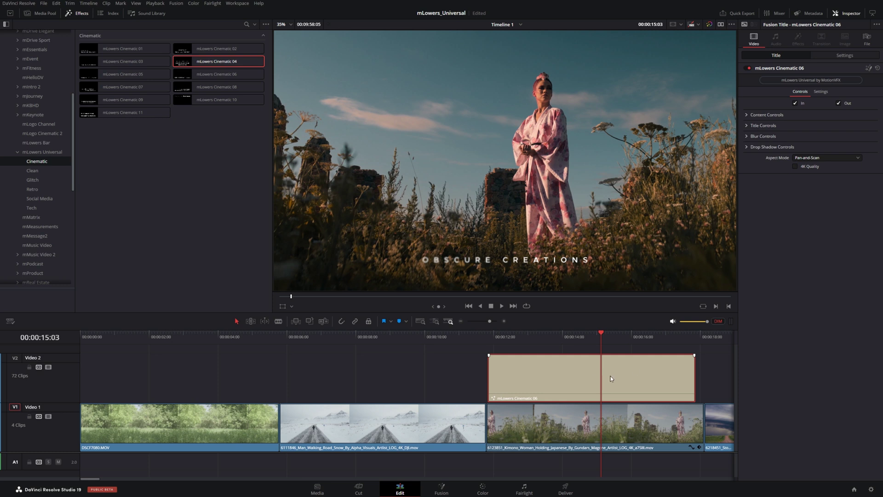
Set the Cinematic 06 title's Blur Scale to 19.84 and its Blur Seethe to 0.406
{"action": "left_click", "coordinate": [748, 137]}
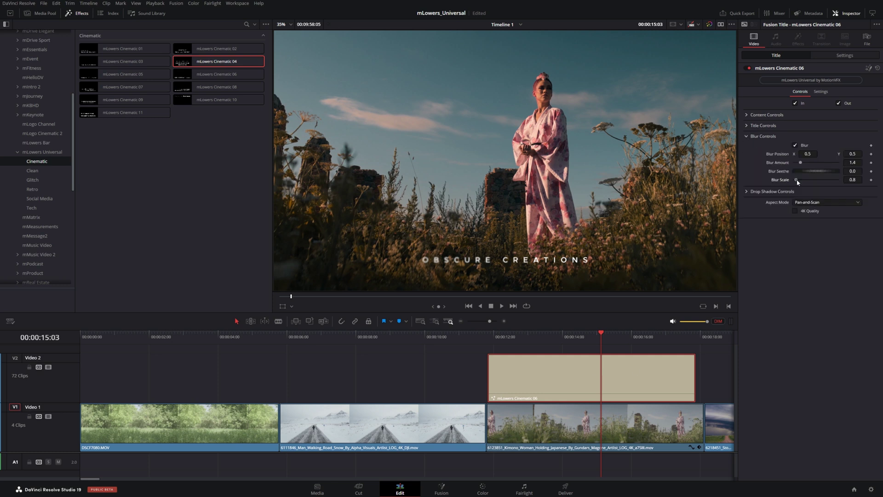
{"action": "left_click_drag", "start_coordinate": [797, 182], "coordinate": [838, 184]}
{"action": "left_click_drag", "start_coordinate": [817, 172], "coordinate": [829, 172]}
{"action": "left_click_drag", "start_coordinate": [826, 173], "coordinate": [821, 173]}
Drive the Cinematic 06 title's Blur Seethe with the expression time/10
{"action": "right_click", "coordinate": [778, 173]}
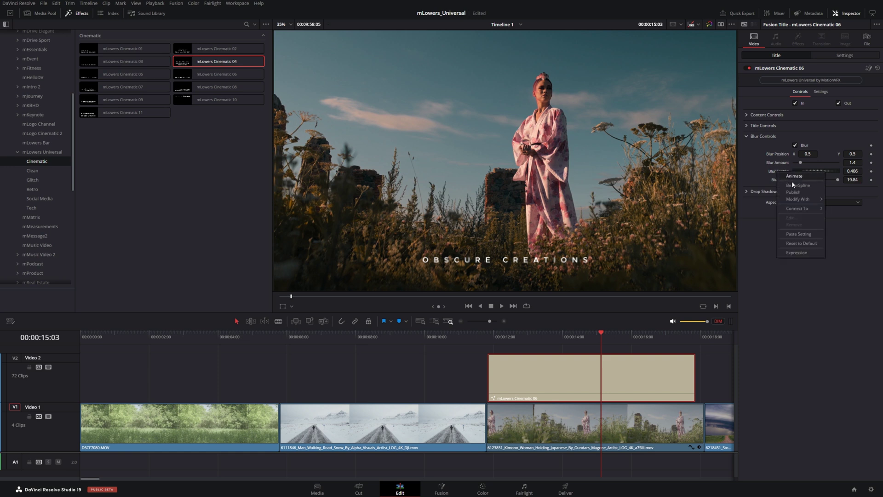
{"action": "left_click", "coordinate": [792, 253]}
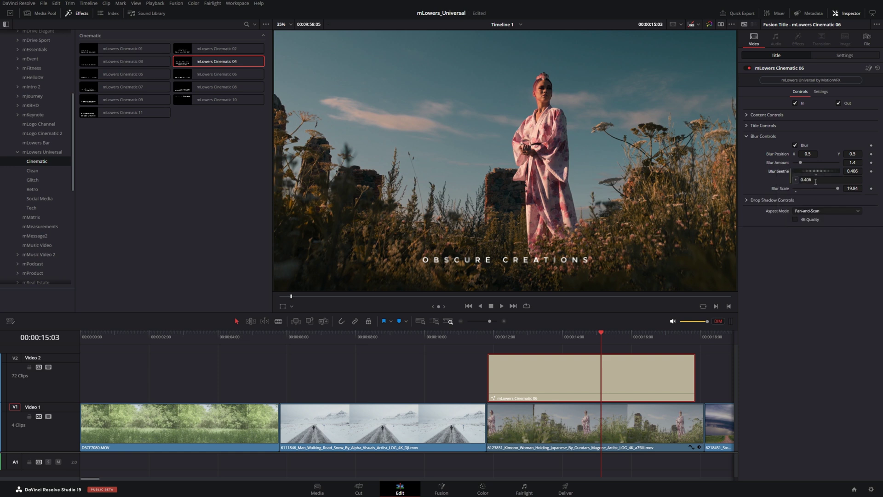
{"action": "left_click", "coordinate": [816, 180]}
{"action": "type", "text": "time/10"}
{"action": "key", "text": "Return"}
Inspect the Cinematic 06 node's blur over several frames in Fusion, and review the title again on the Edit timeline
{"action": "key", "text": "shift+5"}
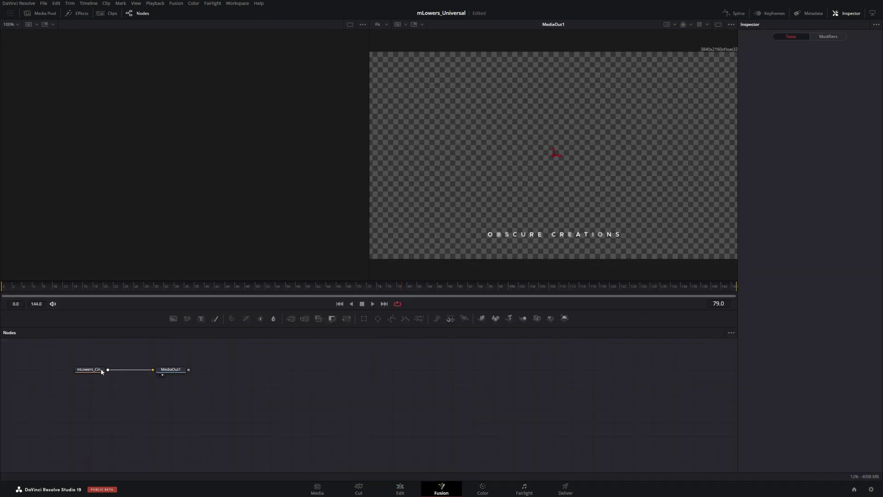
{"action": "left_click", "coordinate": [102, 371]}
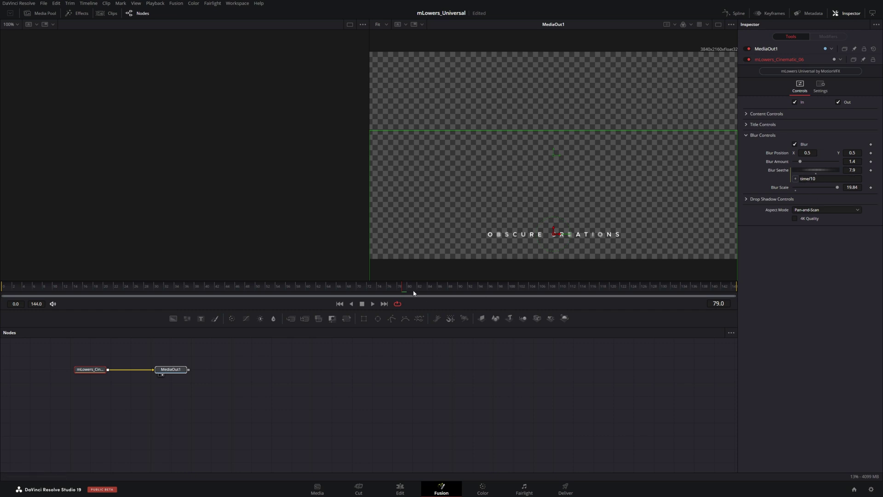
{"action": "left_click_drag", "start_coordinate": [494, 292], "coordinate": [612, 293]}
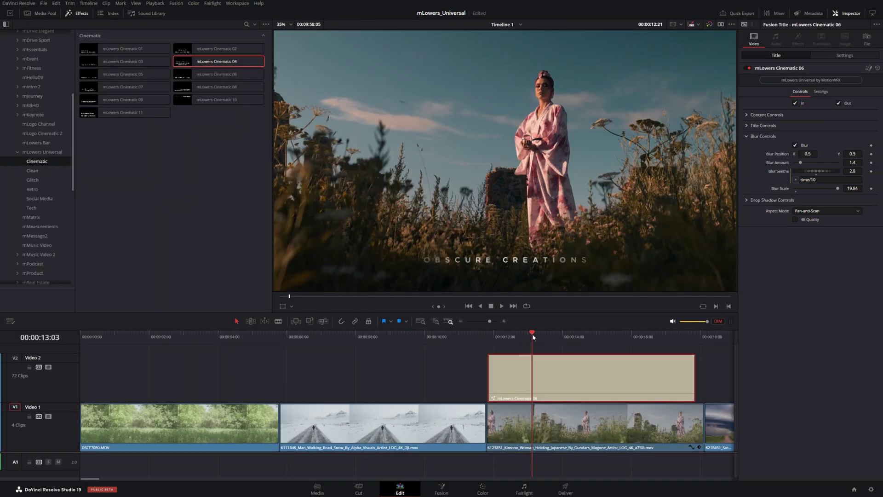
{"action": "left_click_drag", "start_coordinate": [529, 338], "coordinate": [586, 344]}
Change the Blur Seethe expression to time/100 and check the slower blur along the title
{"action": "left_click", "coordinate": [824, 180]}
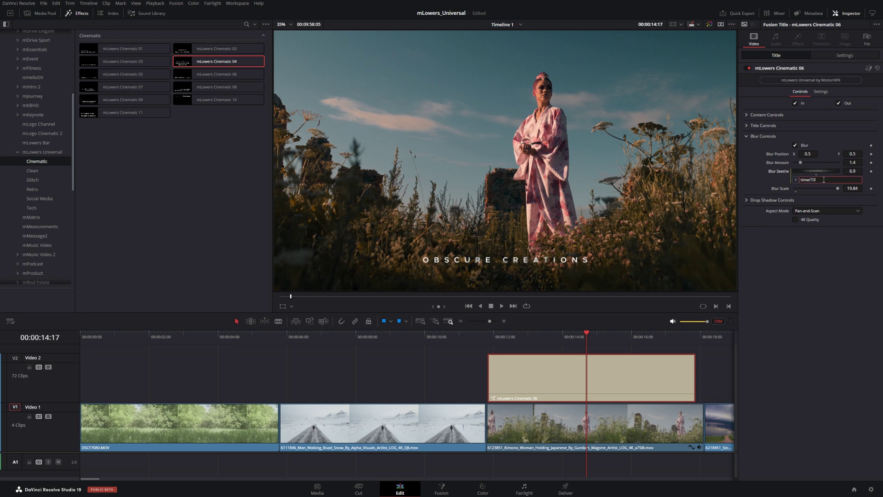
{"action": "key", "text": "Tab"}
{"action": "left_click_drag", "start_coordinate": [524, 340], "coordinate": [687, 341]}
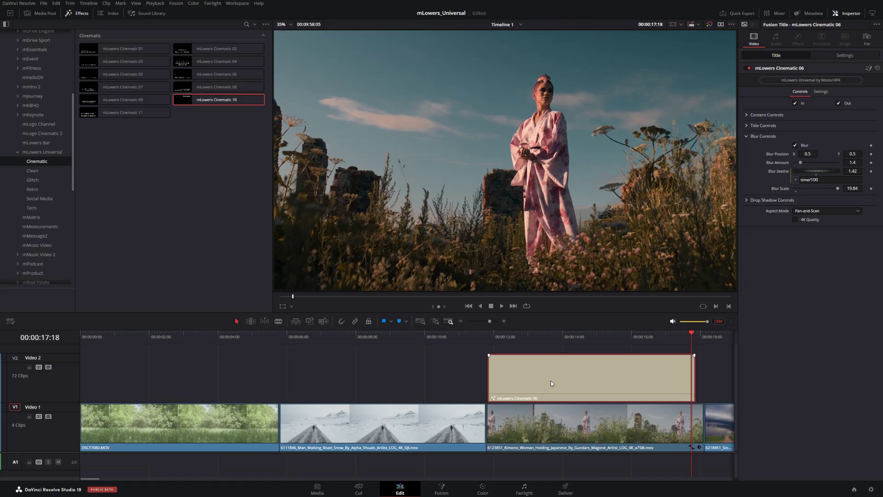
Replace the Cinematic 06 title with mLowers Clean 02 above the first forest clip, trimmed to that clip's length
{"action": "key", "text": "Delete"}
{"action": "left_click", "coordinate": [33, 171]}
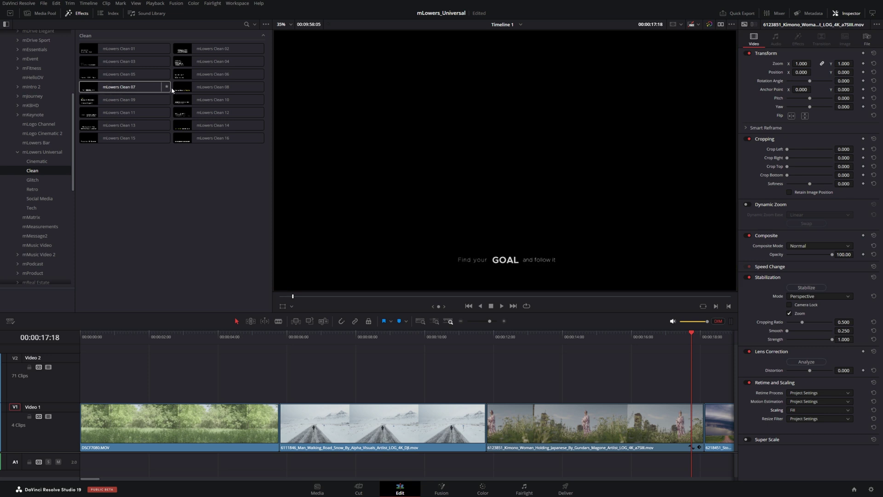
{"action": "left_click_drag", "start_coordinate": [203, 49], "coordinate": [85, 379]}
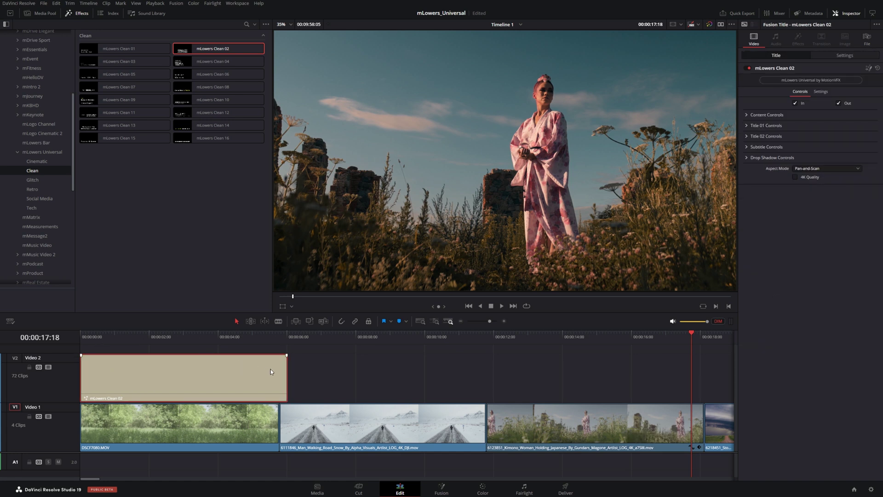
{"action": "left_click_drag", "start_coordinate": [286, 370], "coordinate": [47, 340]}
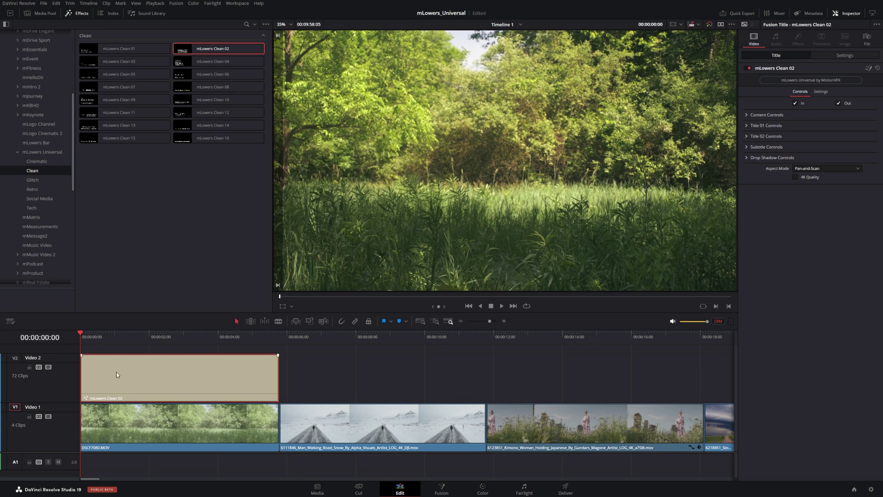
Play the Clean 02 title from the start of the timeline and park the playhead where its full text shows
{"action": "key", "text": "space"}
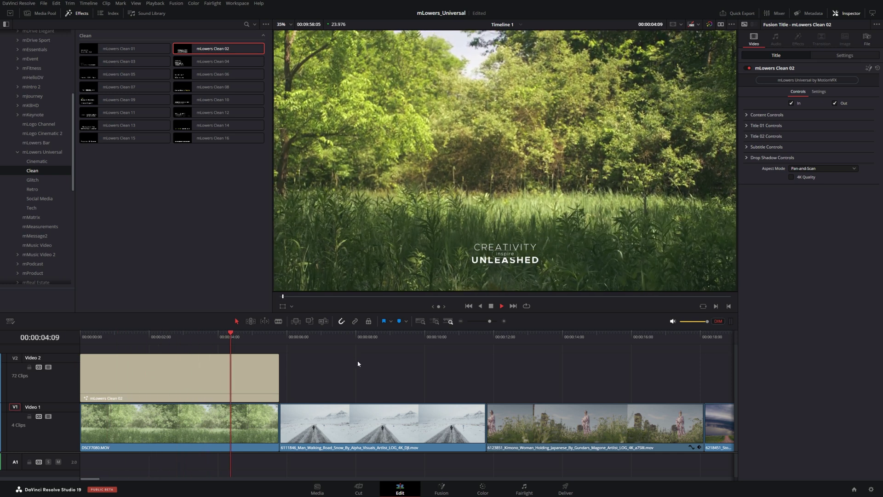
{"action": "key", "text": "space"}
{"action": "left_click", "coordinate": [232, 338]}
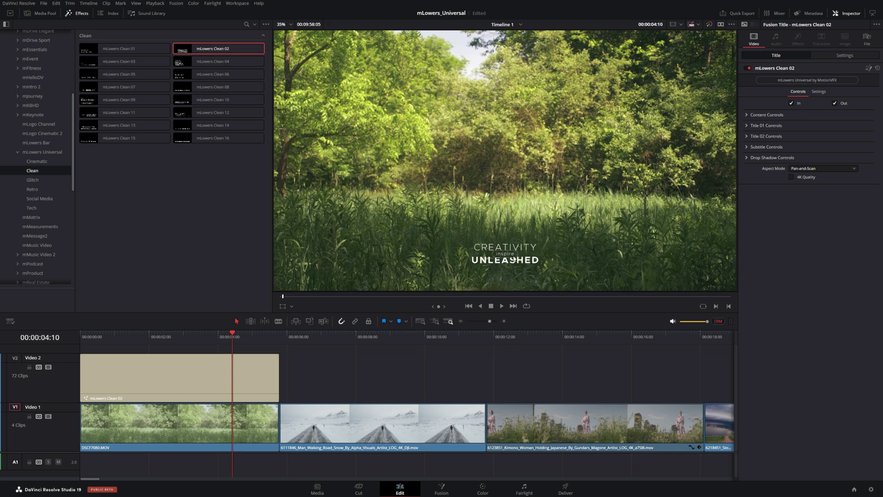
Enlarge the Clean 02 title with a Content Scale of 1.83 and a Subtitle Scale of 0.0309
{"action": "left_click", "coordinate": [748, 116]}
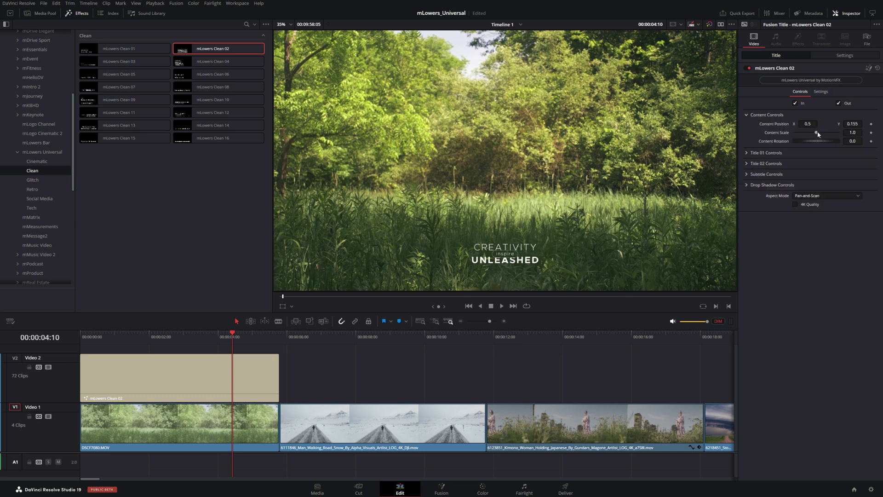
{"action": "left_click_drag", "start_coordinate": [818, 134], "coordinate": [821, 132]}
{"action": "left_click", "coordinate": [747, 174]}
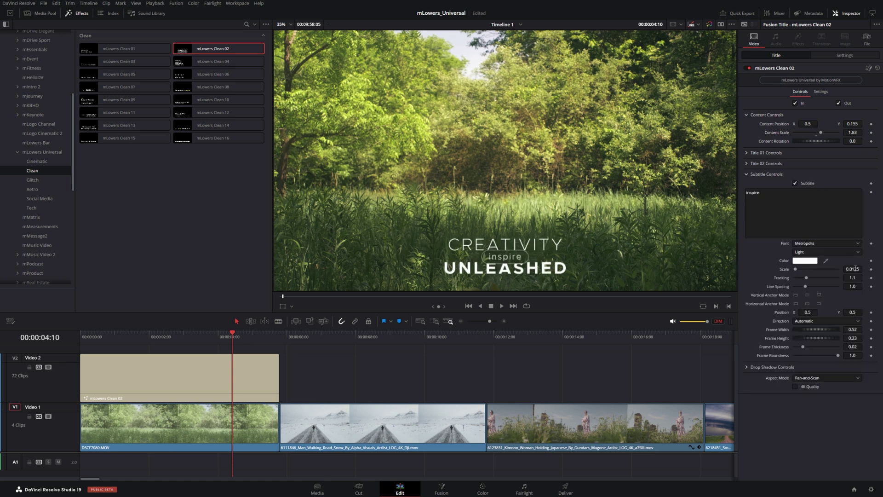
{"action": "left_click_drag", "start_coordinate": [855, 269], "coordinate": [873, 268]}
Set the title's Content Position Y to 0.22 and Title 02's Position Y to 0.467
{"action": "left_click", "coordinate": [754, 162]}
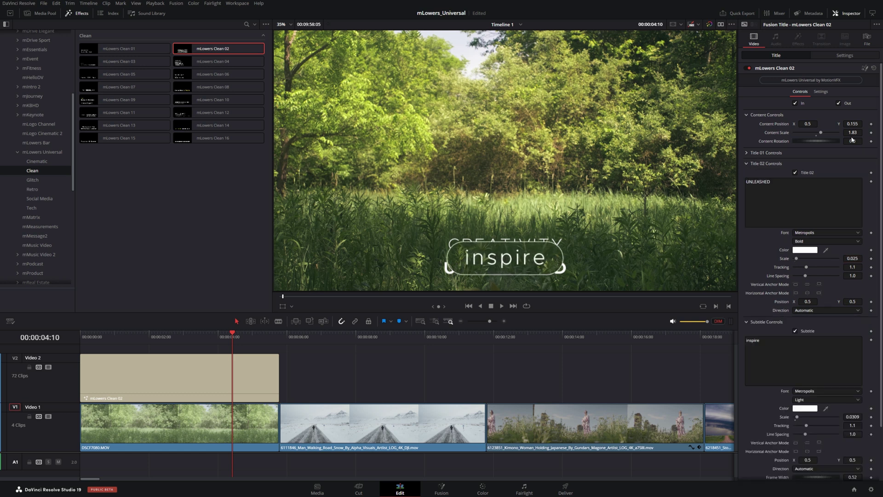
{"action": "left_click_drag", "start_coordinate": [852, 123], "coordinate": [862, 124]}
{"action": "left_click_drag", "start_coordinate": [852, 302], "coordinate": [846, 301]}
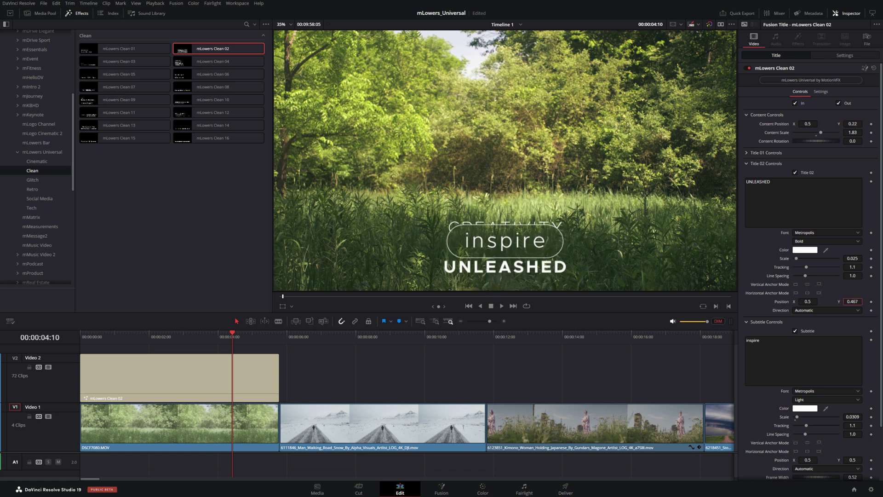
Set Title 01 (CREATIVITY) to Position Y 0.515 and Scale 0.03
{"action": "left_click", "coordinate": [766, 153]}
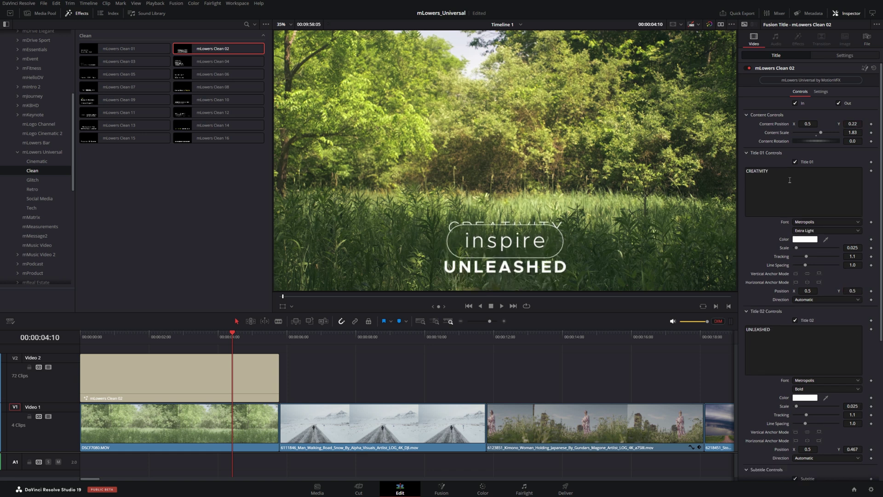
{"action": "left_click_drag", "start_coordinate": [851, 291], "coordinate": [856, 292]}
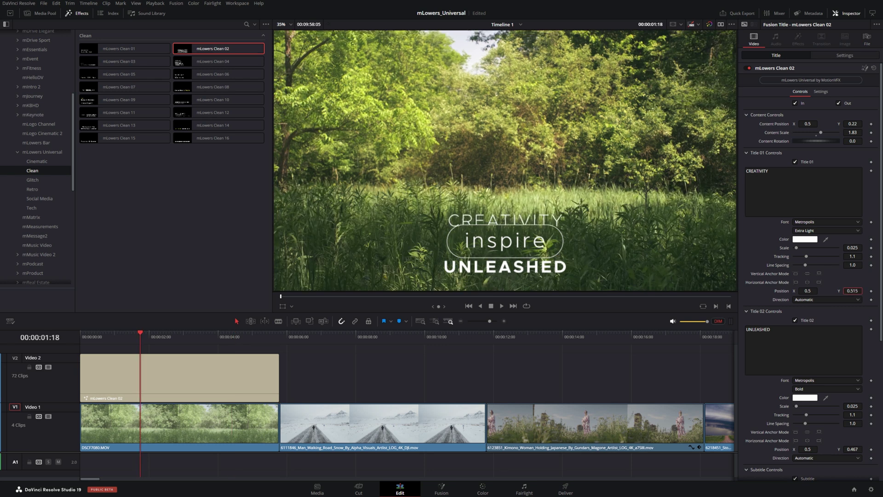
{"action": "left_click_drag", "start_coordinate": [856, 291], "coordinate": [856, 291]}
{"action": "left_click_drag", "start_coordinate": [852, 248], "coordinate": [854, 248]}
Set Title 02 (UNLEASHED) to Position Y 0.474, increase its Scale, and check the animation along the clip
{"action": "left_click_drag", "start_coordinate": [852, 449], "coordinate": [855, 449]}
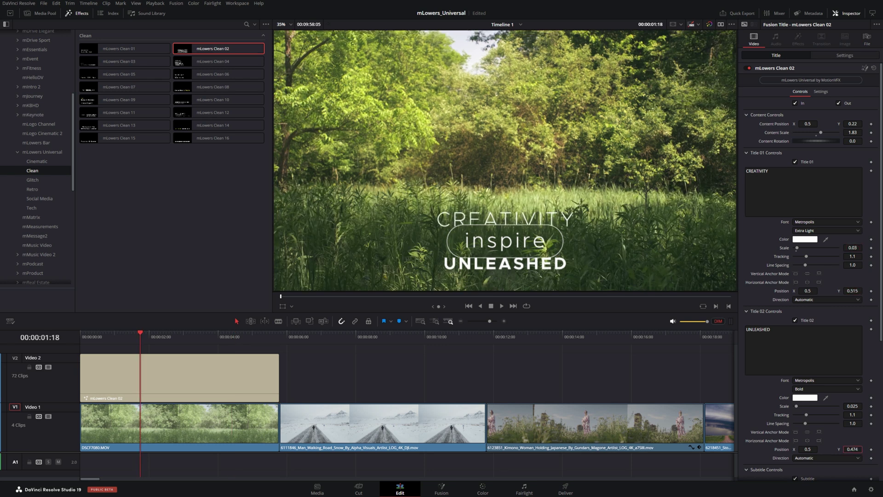
{"action": "left_click_drag", "start_coordinate": [858, 403], "coordinate": [860, 403]}
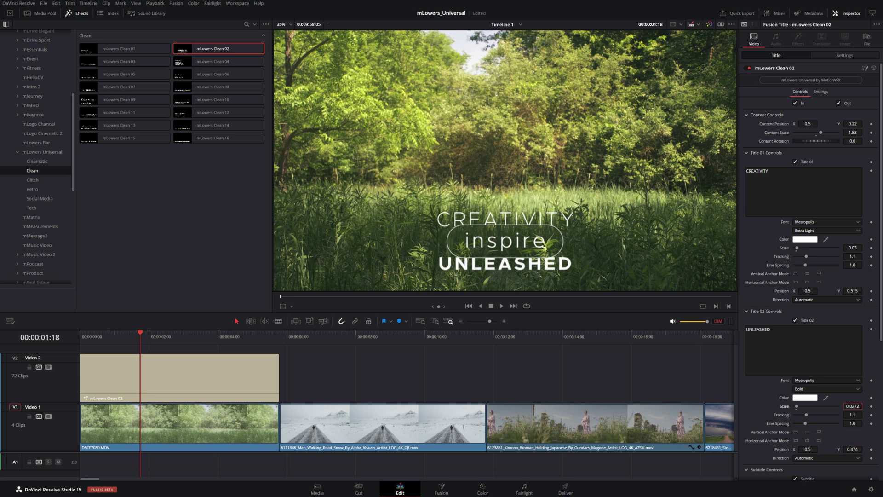
{"action": "left_click_drag", "start_coordinate": [126, 338], "coordinate": [237, 340]}
Adjust the subtitle frame to Width 0.433, Height 0.252, Thickness 0.0583 and Roundness 1.0, and check it along the title
{"action": "left_click", "coordinate": [748, 153]}
{"action": "left_click", "coordinate": [748, 163]}
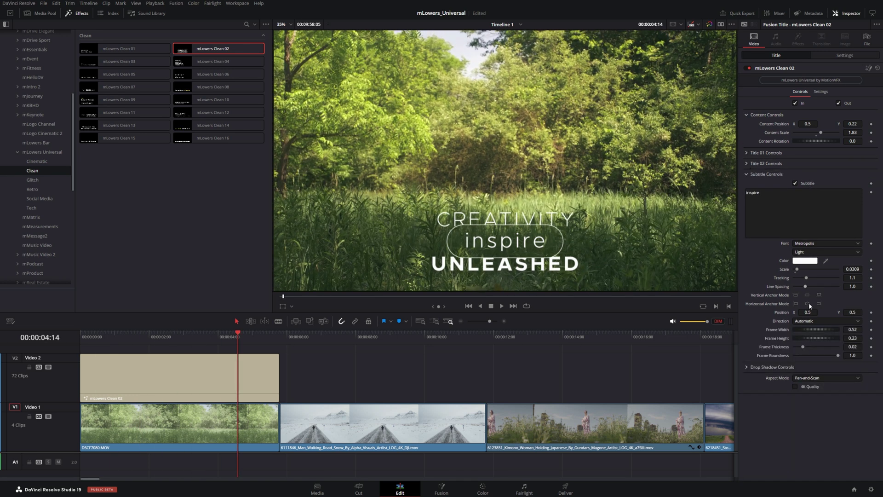
{"action": "left_click_drag", "start_coordinate": [814, 334], "coordinate": [777, 355]}
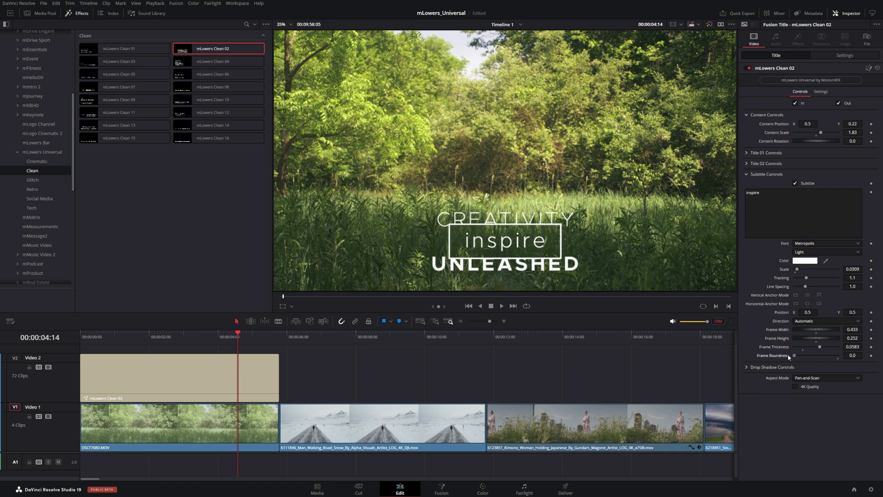
{"action": "left_click_drag", "start_coordinate": [788, 357], "coordinate": [825, 357]}
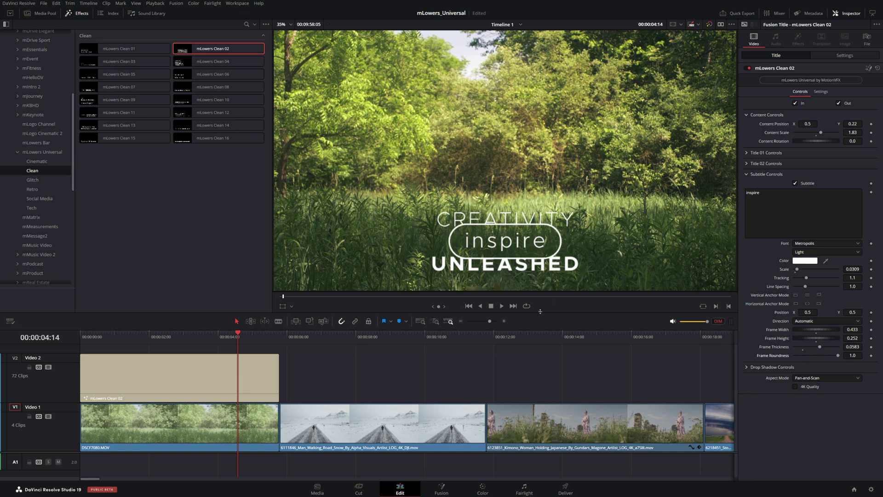
{"action": "left_click_drag", "start_coordinate": [134, 334], "coordinate": [229, 335]}
Add the mLowers Clean 03 title above the kimono woman clip and select it at a frame where its text shows
{"action": "left_click_drag", "start_coordinate": [120, 61], "coordinate": [488, 382]}
{"action": "left_click_drag", "start_coordinate": [485, 340], "coordinate": [566, 338]}
{"action": "left_click", "coordinate": [569, 367]}
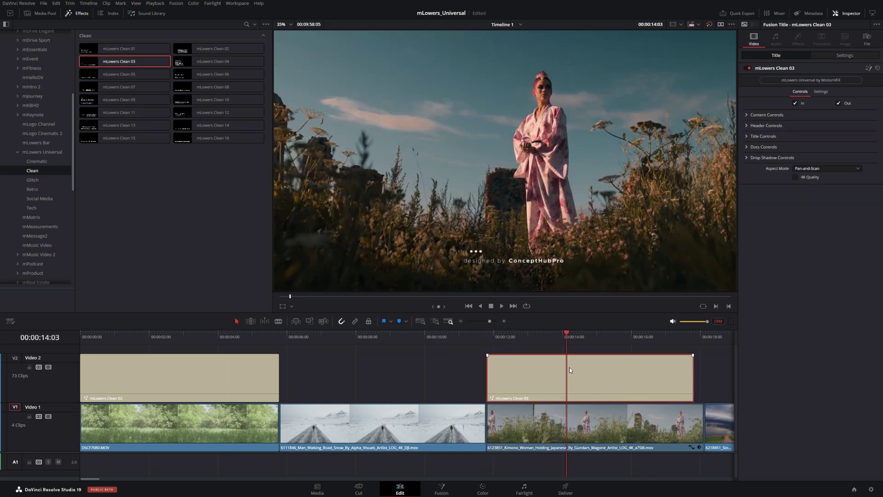
Set the Clean 03 title's Dots Spread to 0.089, try other dot copies, scale and colour values, and check the animation
{"action": "left_click", "coordinate": [748, 148]}
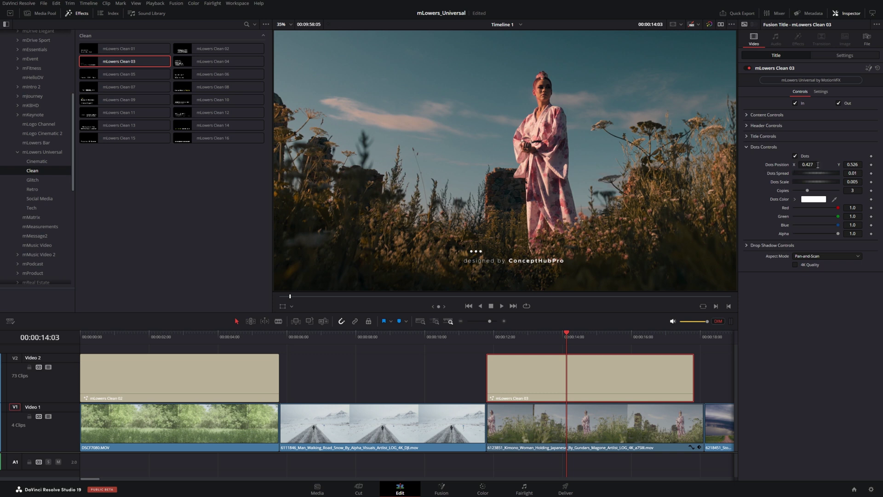
{"action": "mouse_move", "coordinate": [807, 190]}
{"action": "left_mouse_down"}
{"action": "mouse_move", "coordinate": [830, 194]}
{"action": "mouse_move", "coordinate": [807, 190]}
{"action": "left_mouse_up"}
{"action": "left_click_drag", "start_coordinate": [805, 182], "coordinate": [804, 185]}
{"action": "left_click_drag", "start_coordinate": [838, 216], "coordinate": [814, 221]}
{"action": "left_click_drag", "start_coordinate": [487, 338], "coordinate": [526, 339]}
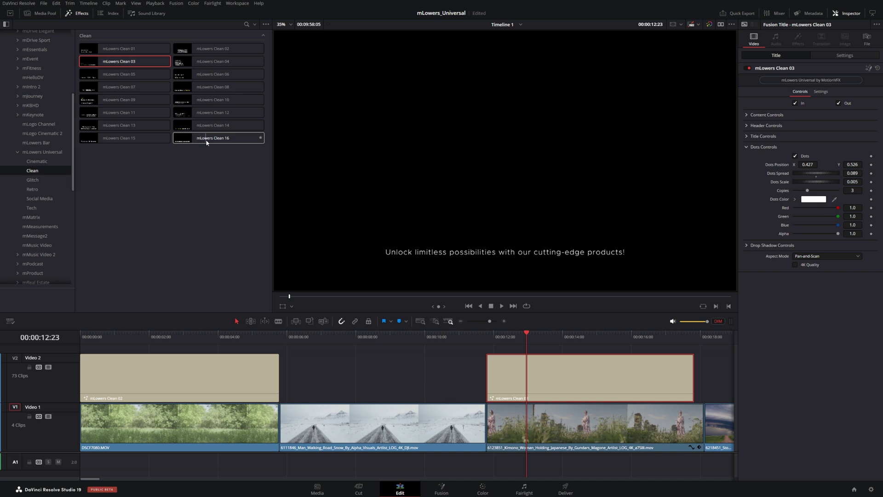
Delete both Clean titles and place the mLowers Glitch 07 title above the storm clouds clip
{"action": "left_click_drag", "start_coordinate": [708, 364], "coordinate": [220, 365]}
{"action": "key", "text": "Delete"}
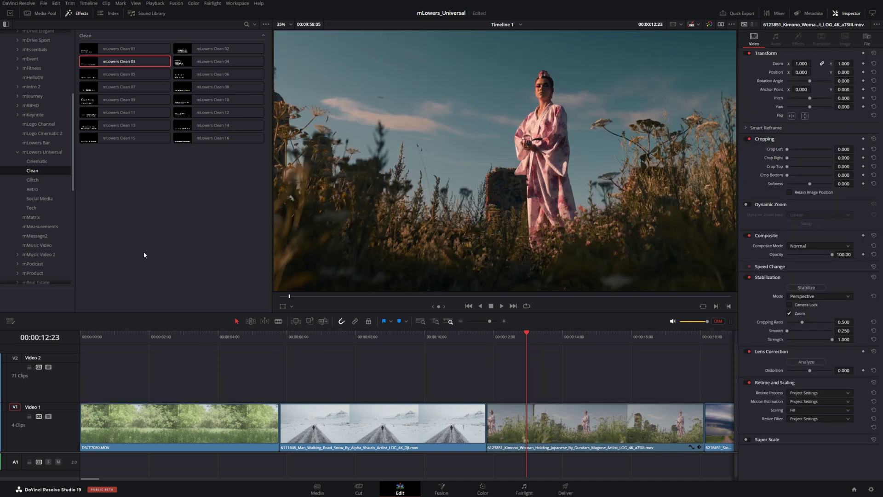
{"action": "left_click", "coordinate": [32, 180]}
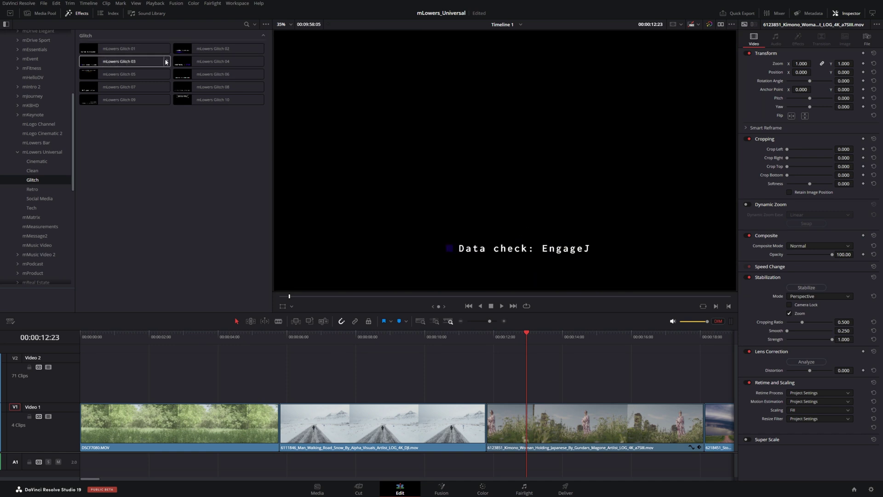
{"action": "left_click", "coordinate": [94, 89]}
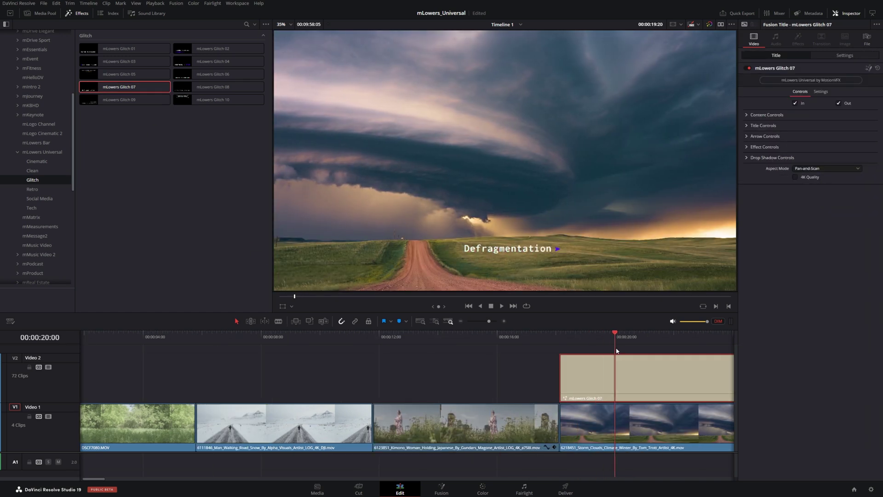
Set the Glitch 07 arrow to Width 0.717, Height 0.409, Depth 0.355, Position X 0.56 and Blink Speed 4
{"action": "left_click", "coordinate": [748, 137]}
{"action": "left_click_drag", "start_coordinate": [812, 173], "coordinate": [825, 164]}
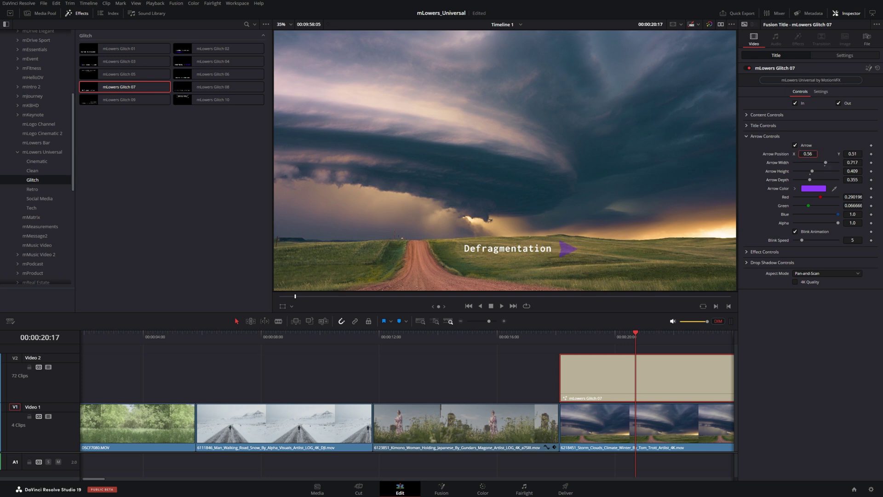
{"action": "mouse_move", "coordinate": [802, 240]}
{"action": "left_mouse_down"}
{"action": "mouse_move", "coordinate": [819, 241]}
{"action": "mouse_move", "coordinate": [800, 240]}
{"action": "left_mouse_up"}
{"action": "left_click_drag", "start_coordinate": [633, 336], "coordinate": [596, 345]}
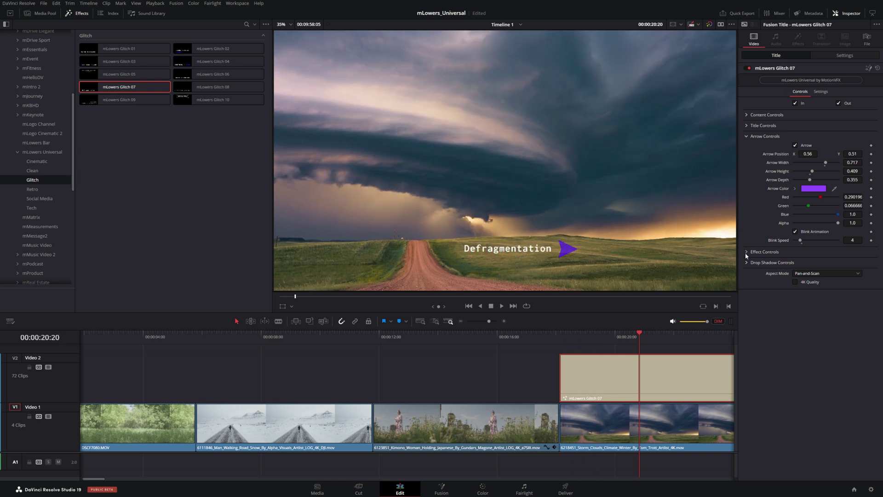
Adjust the Glitch 07 effect to X Refraction -0.246, Prism Angle 74.0 and Prism Gain 2.02
{"action": "left_click", "coordinate": [746, 252]}
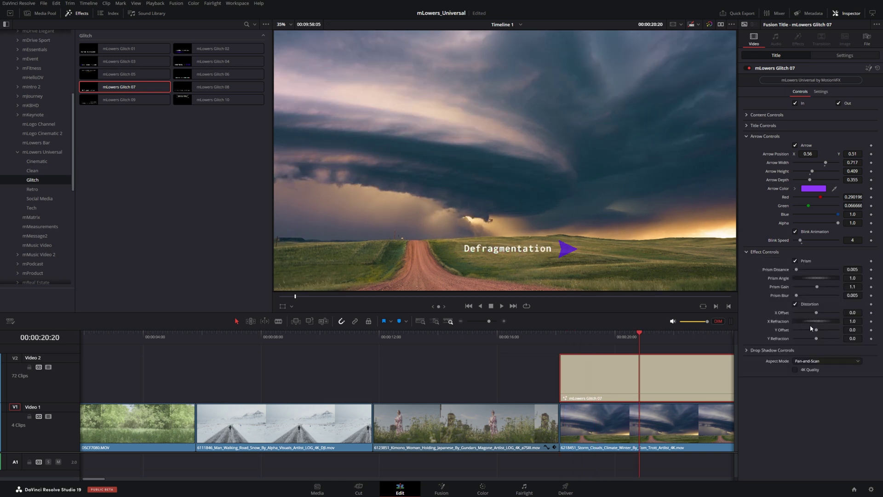
{"action": "mouse_move", "coordinate": [573, 338]}
{"action": "left_mouse_down"}
{"action": "mouse_move", "coordinate": [566, 338]}
{"action": "mouse_move", "coordinate": [573, 338]}
{"action": "left_mouse_up"}
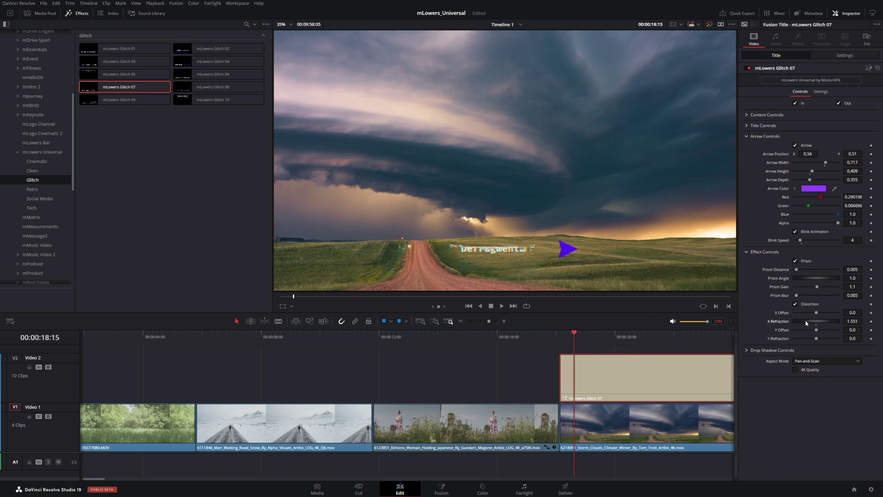
{"action": "left_click_drag", "start_coordinate": [805, 321], "coordinate": [777, 327]}
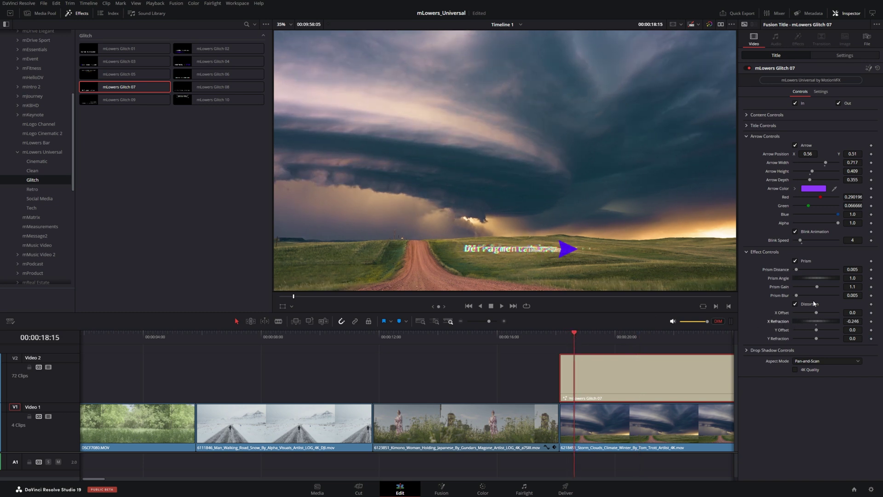
{"action": "left_click_drag", "start_coordinate": [806, 280], "coordinate": [823, 287]}
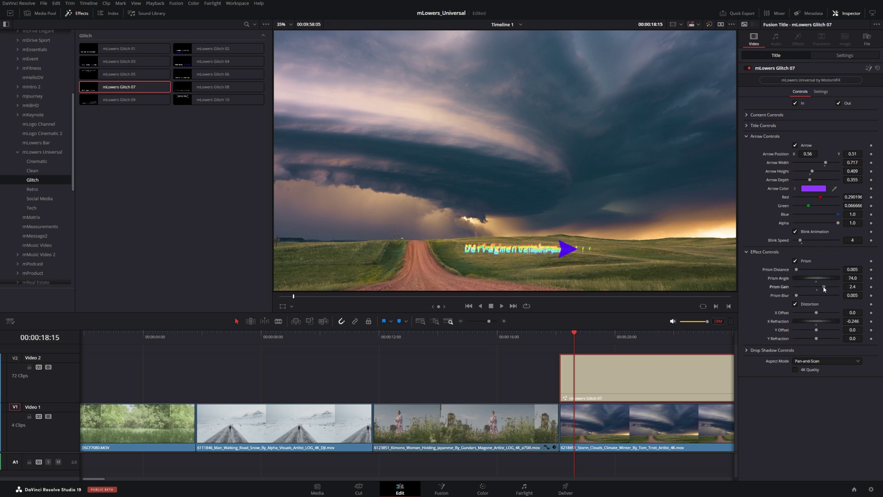
Change the Glitch 07 title text to STORM DETECTED and set its Content Position to X 0.342, Y 0.297
{"action": "left_click", "coordinate": [564, 335]}
{"action": "key", "text": "space"}
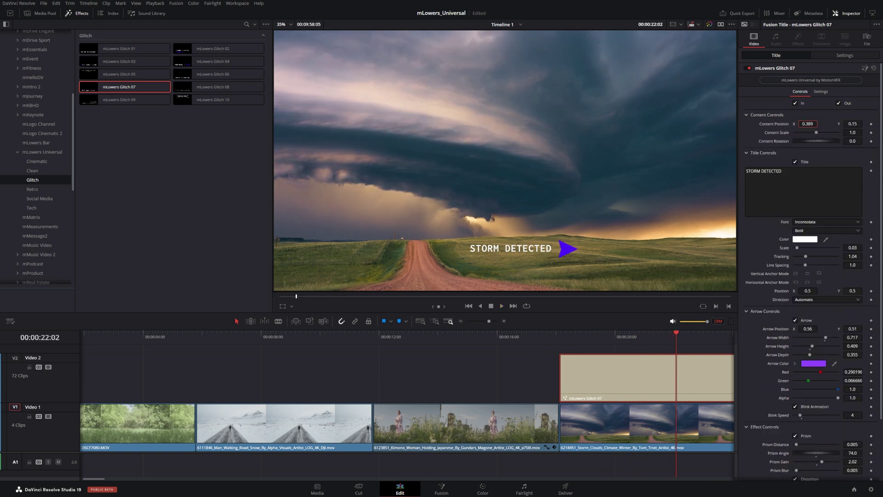
{"action": "left_click_drag", "start_coordinate": [807, 123], "coordinate": [785, 124]}
{"action": "mouse_move", "coordinate": [852, 124]}
{"action": "left_mouse_down"}
{"action": "mouse_move", "coordinate": [844, 124]}
{"action": "mouse_move", "coordinate": [852, 125]}
{"action": "left_mouse_up"}
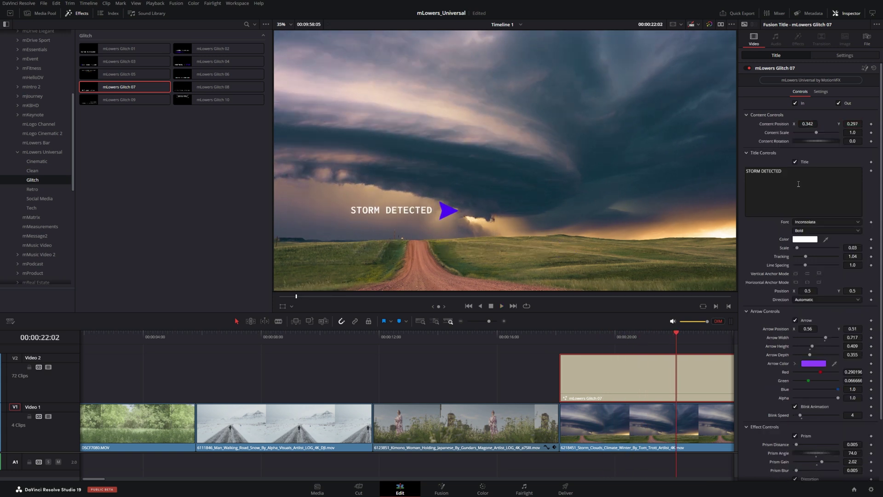
Add the mLowers Glitch 10 title above the snowy road clip and set its Frame Width to 0.365 and Frame Thickness to 0.0057
{"action": "left_click_drag", "start_coordinate": [211, 103], "coordinate": [198, 388]}
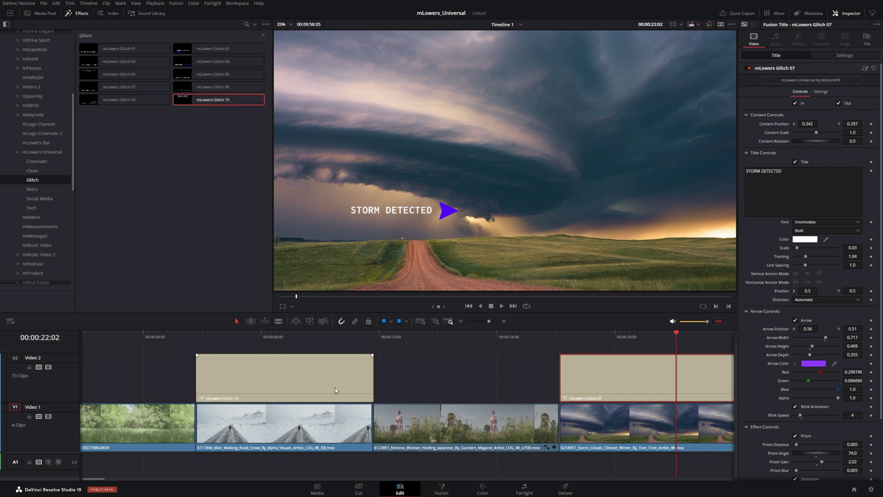
{"action": "left_click", "coordinate": [370, 383]}
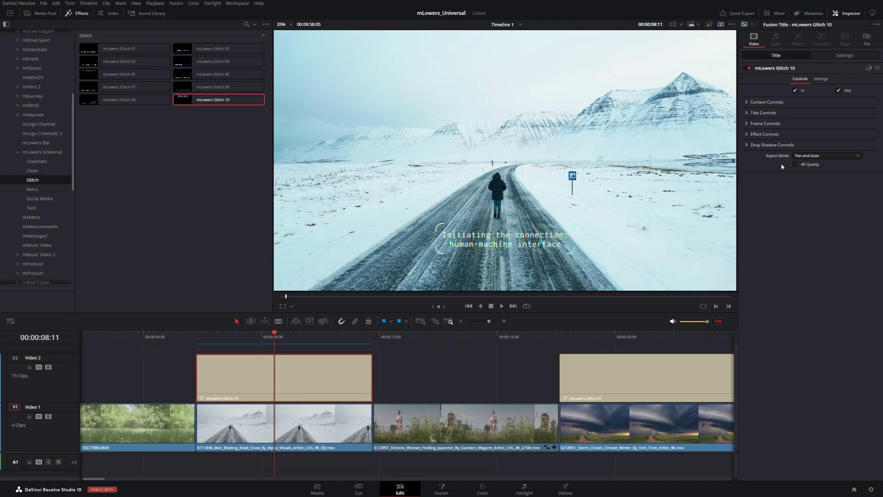
{"action": "left_click", "coordinate": [746, 123]}
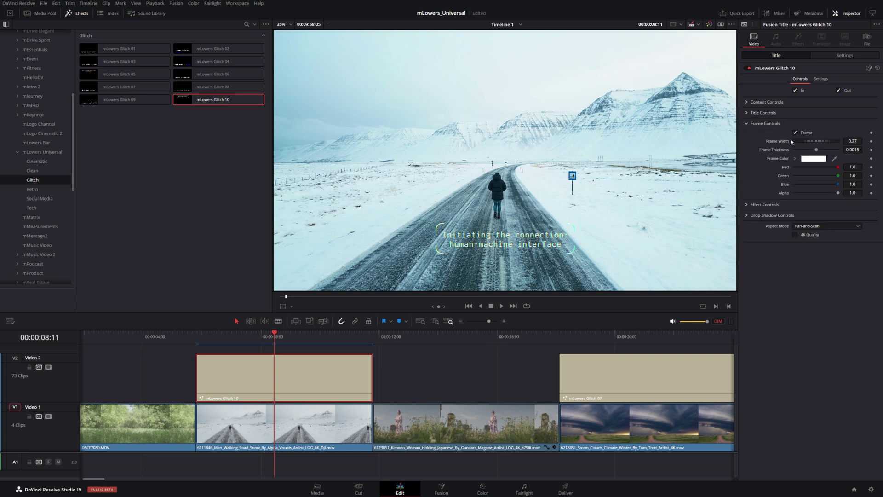
{"action": "left_click_drag", "start_coordinate": [820, 142], "coordinate": [850, 149]}
Set the Glitch 10 title's Distortion Strength to 1.26, turn off Grain, and check the effect along the clip
{"action": "left_click", "coordinate": [763, 206]}
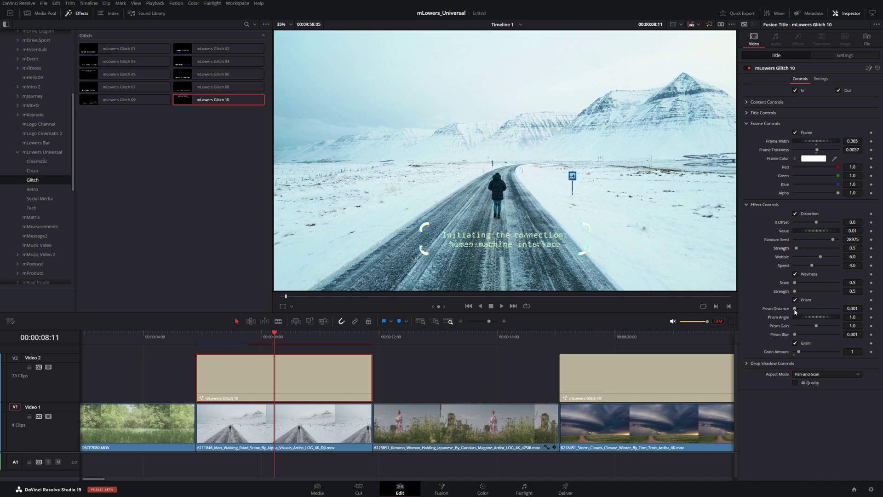
{"action": "mouse_move", "coordinate": [794, 309]}
{"action": "left_mouse_down"}
{"action": "mouse_move", "coordinate": [807, 309]}
{"action": "mouse_move", "coordinate": [787, 309]}
{"action": "left_mouse_up"}
{"action": "left_click_drag", "start_coordinate": [269, 342], "coordinate": [291, 340]}
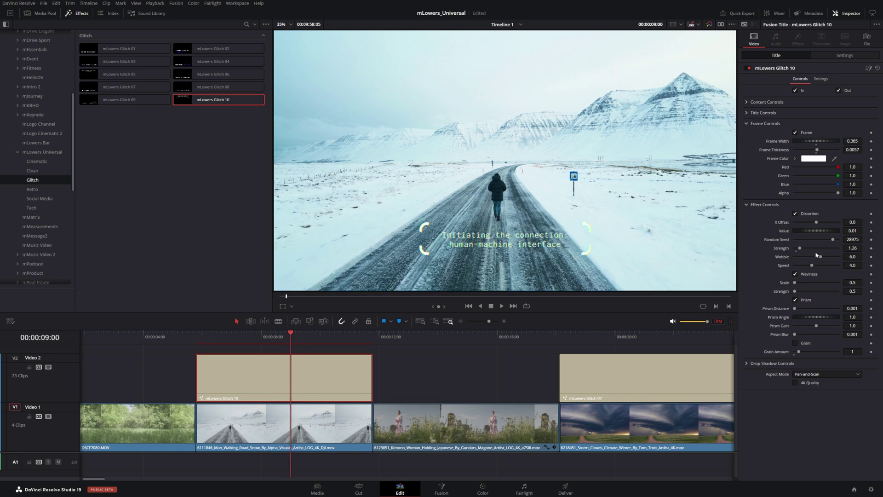
Set the Glitch 10 title's Distortion Wobble to 8.11 and Speed to 7.4, and check the effect along the clip
{"action": "left_click_drag", "start_coordinate": [820, 256], "coordinate": [830, 257]}
{"action": "left_click_drag", "start_coordinate": [282, 338], "coordinate": [256, 338]}
{"action": "left_click_drag", "start_coordinate": [812, 265], "coordinate": [827, 266]}
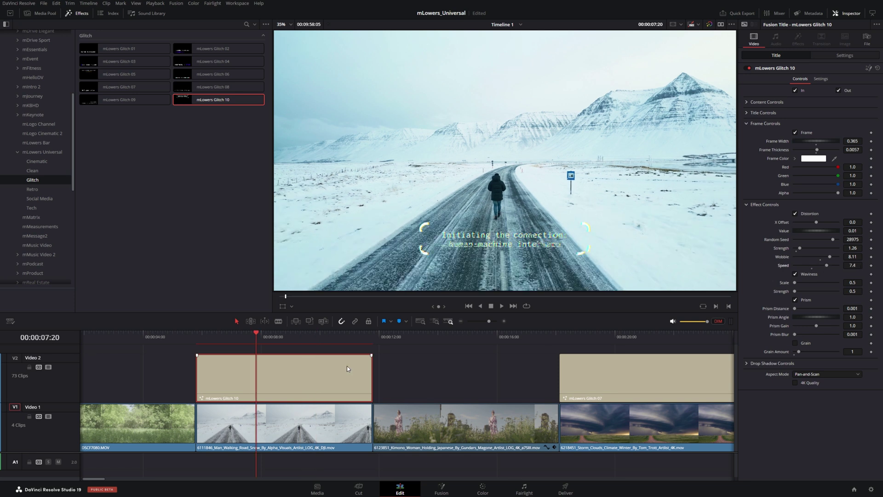
{"action": "left_click_drag", "start_coordinate": [233, 337], "coordinate": [299, 344]}
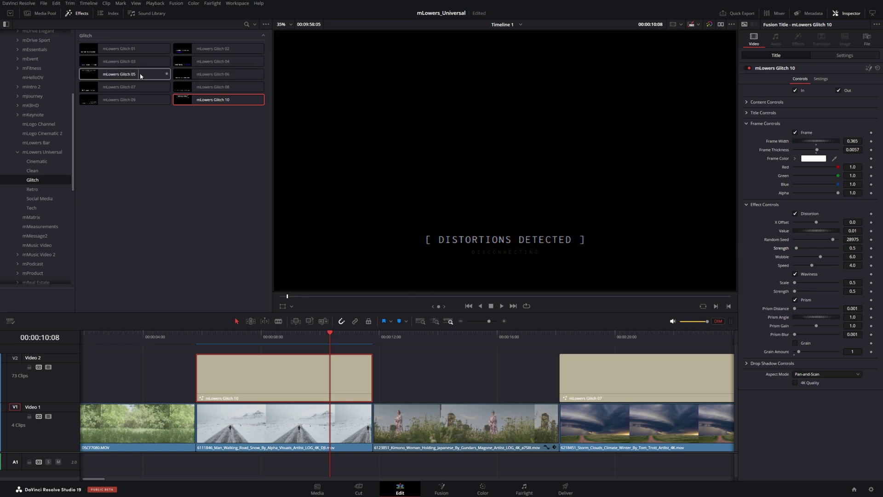
Delete both Glitch titles from the Video 2 track
{"action": "left_click", "coordinate": [634, 373], "text": "ctrl"}
{"action": "key", "text": "Delete"}
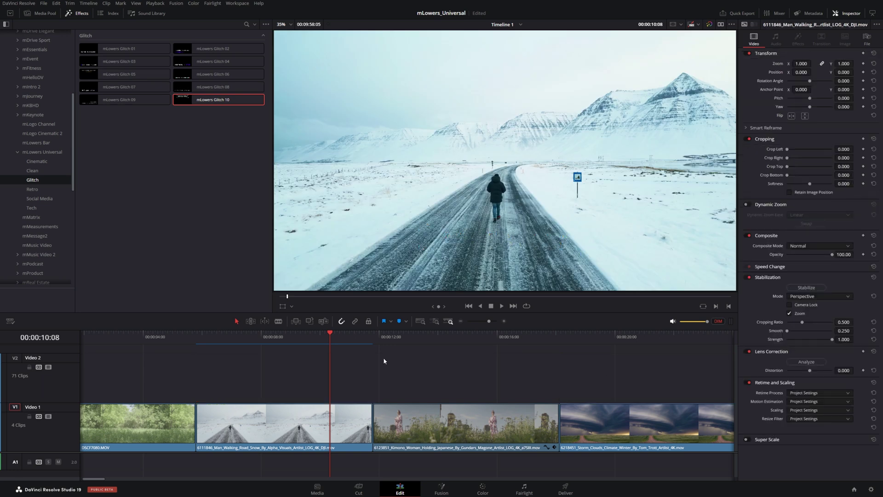
Preview the mLowers Universal Retro titles and add mLowers Retro 07 above the kimono woman clip
{"action": "left_click", "coordinate": [31, 190]}
{"action": "mouse_move", "coordinate": [170, 50]}
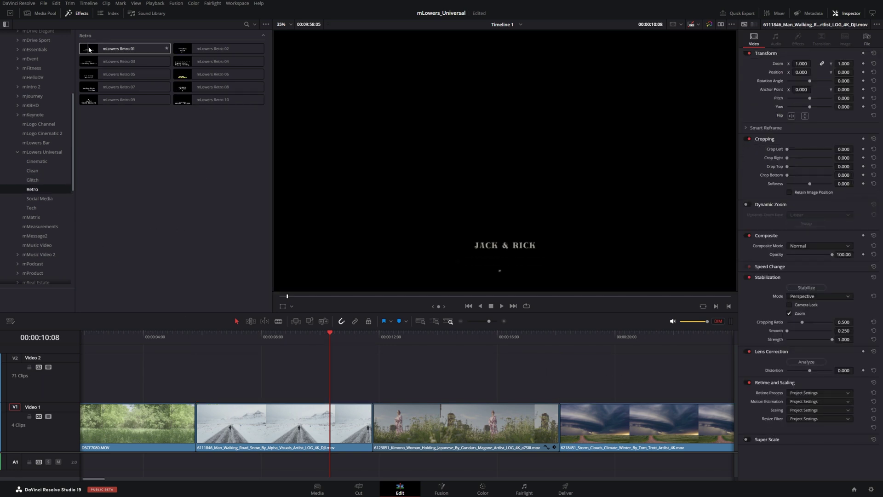
{"action": "mouse_move", "coordinate": [209, 52]}
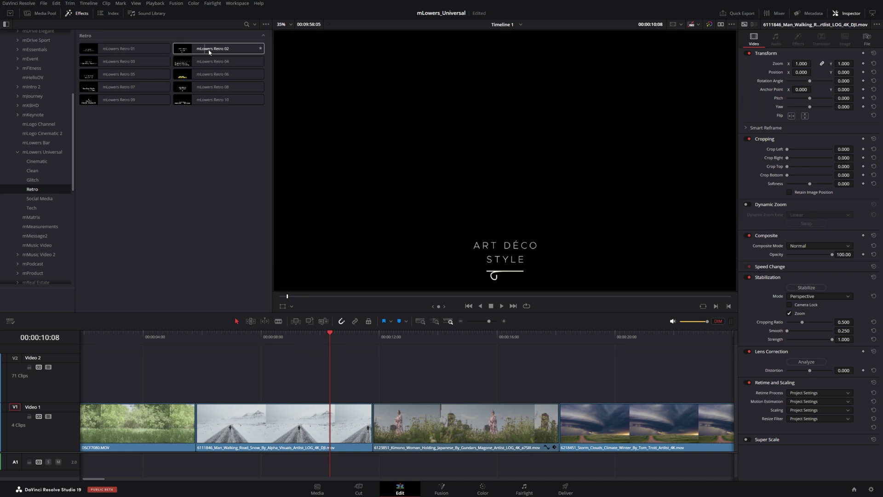
{"action": "mouse_move", "coordinate": [117, 67]}
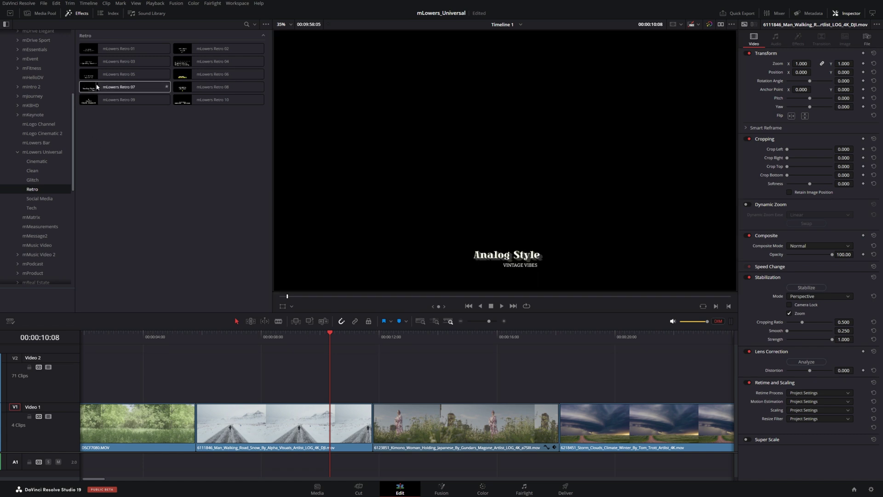
{"action": "left_click_drag", "start_coordinate": [99, 87], "coordinate": [376, 386]}
{"action": "left_click", "coordinate": [374, 337]}
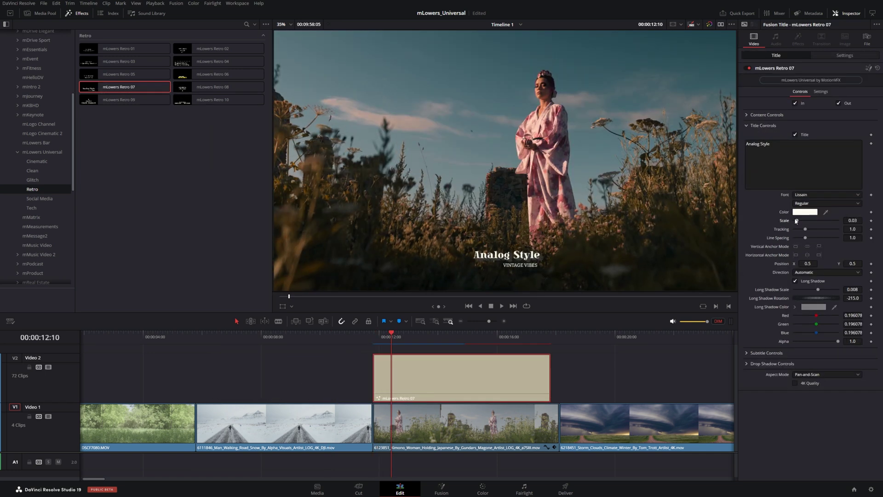
Set the Retro 07 title's Scale to 0.0591 and Long Shadow Scale to 0.1, and change its text to BACHIIIIING
{"action": "left_click_drag", "start_coordinate": [796, 220], "coordinate": [798, 222]}
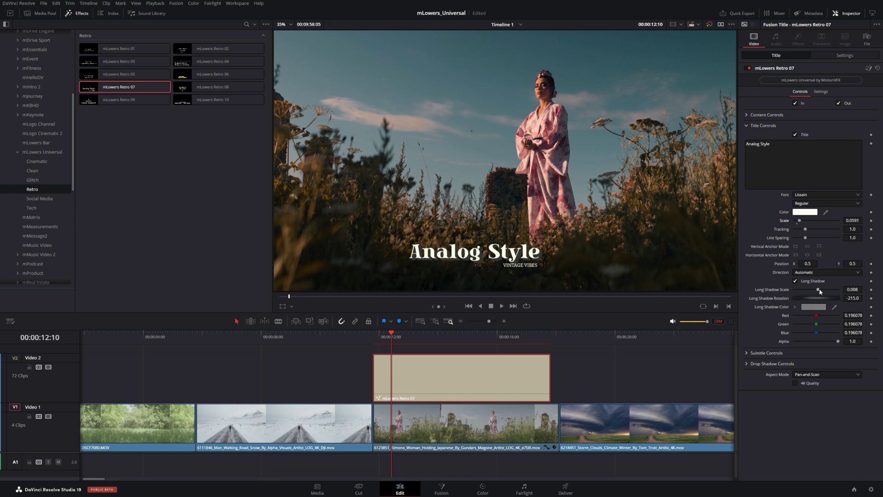
{"action": "left_click_drag", "start_coordinate": [819, 291], "coordinate": [838, 290]}
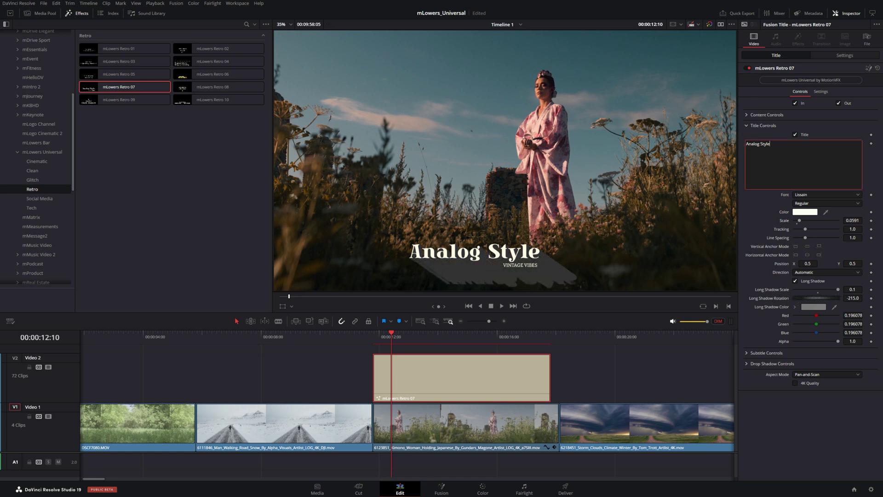
{"action": "key", "text": "ctrl+a"}
{"action": "type", "text": "BACHIIIIING"}
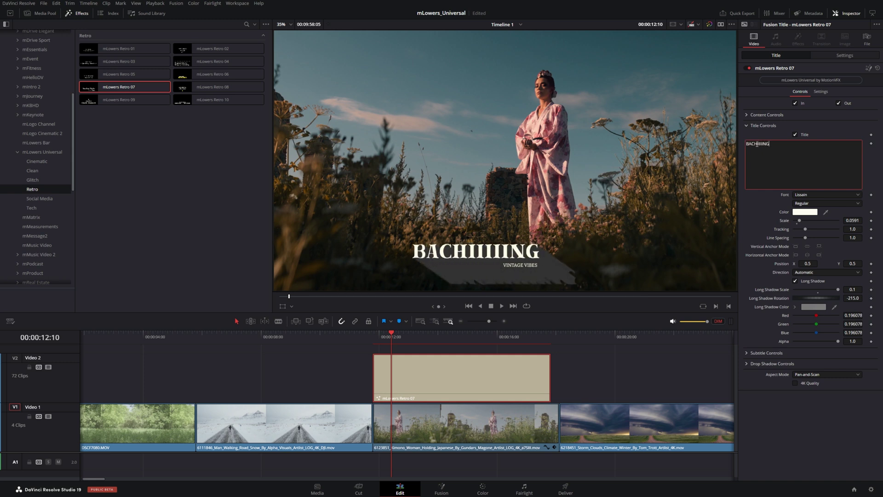
Reduce the Retro 07 title's Long Shadow Scale to 0.016 and recolour the shadow a muted brown with saturation 46
{"action": "mouse_move", "coordinate": [817, 298]}
{"action": "left_mouse_down"}
{"action": "mouse_move", "coordinate": [832, 290]}
{"action": "mouse_move", "coordinate": [820, 291]}
{"action": "left_mouse_up"}
{"action": "left_click_drag", "start_coordinate": [812, 298], "coordinate": [820, 298]}
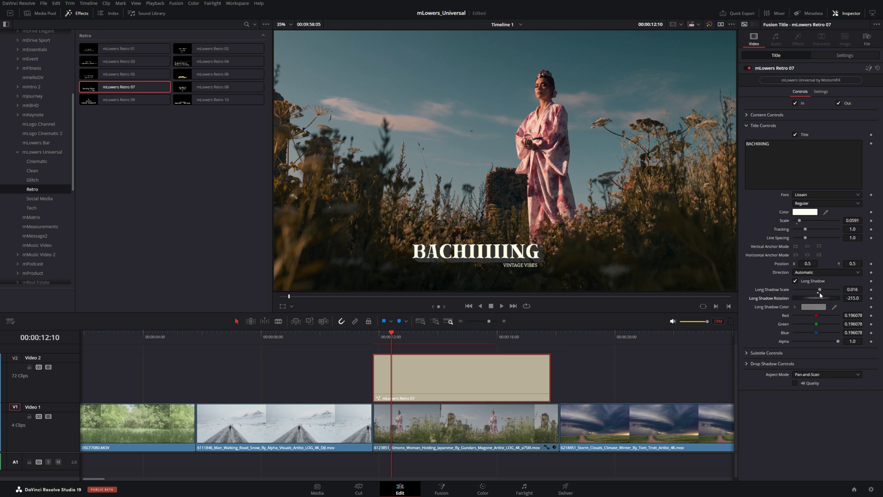
{"action": "left_click", "coordinate": [813, 306]}
{"action": "left_click_drag", "start_coordinate": [473, 181], "coordinate": [269, 191]}
{"action": "left_click", "coordinate": [218, 237]}
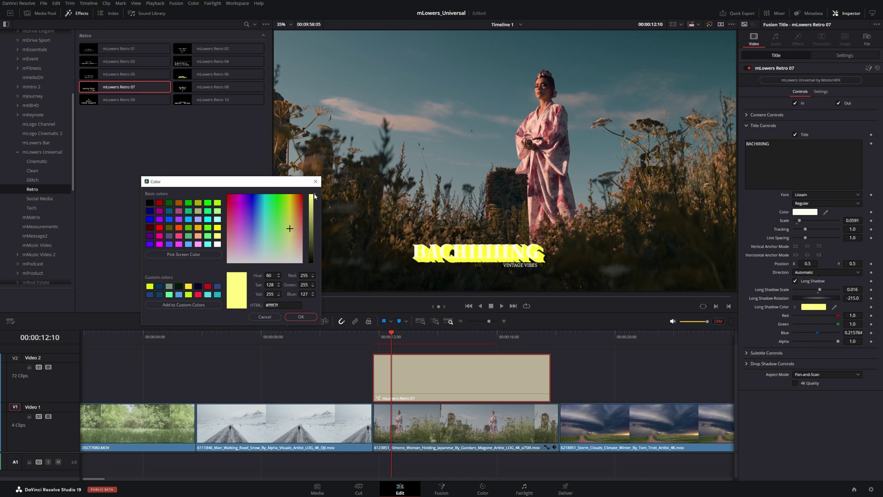
{"action": "left_click_drag", "start_coordinate": [315, 196], "coordinate": [318, 233]}
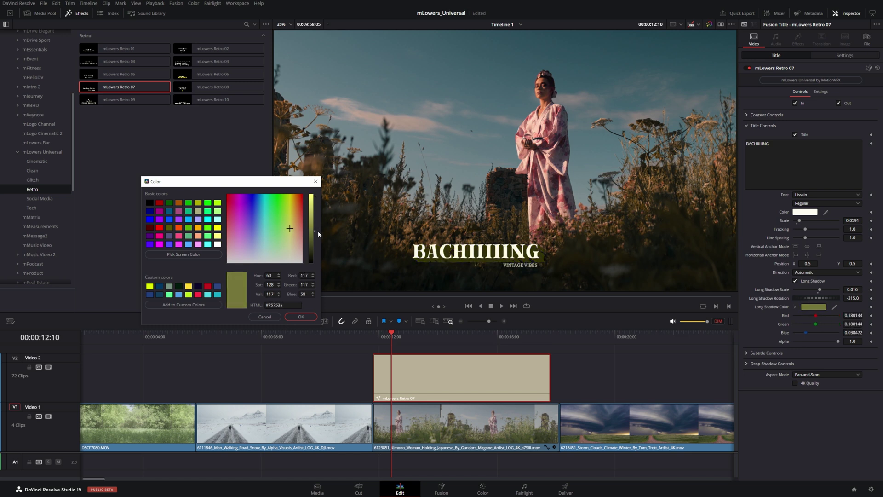
{"action": "left_click", "coordinate": [275, 285]}
{"action": "type", "text": "46"}
{"action": "key", "text": "shift+Tab"}
{"action": "key", "text": "Up"}
{"action": "key", "text": "Up"}
{"action": "key", "text": "Up"}
{"action": "key", "text": "Up"}
{"action": "key", "text": "Up"}
{"action": "key", "text": "Up"}
{"action": "key", "text": "Up"}
{"action": "key", "text": "Up"}
{"action": "key", "text": "Up"}
{"action": "key", "text": "Up"}
{"action": "key", "text": "Up"}
{"action": "key", "text": "Up"}
{"action": "key", "text": "Up"}
{"action": "key", "text": "Up"}
{"action": "key", "text": "Up"}
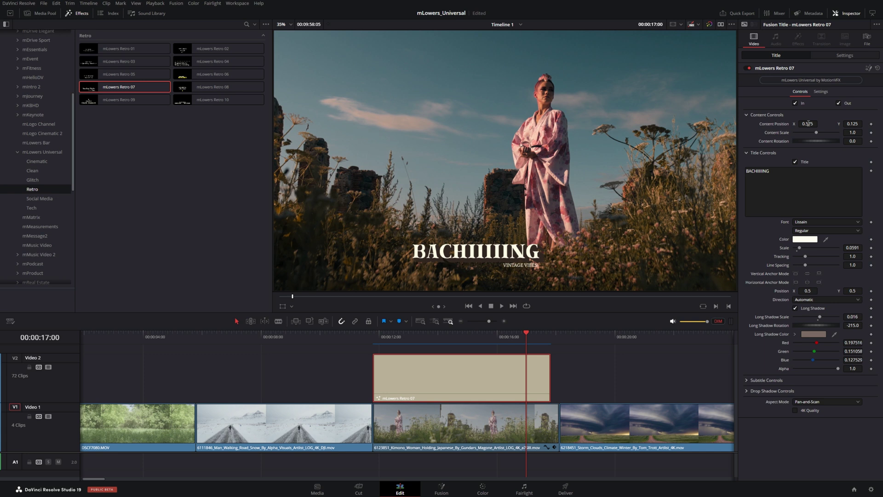
Set the Retro 07 Content Position to X 0.409, Y 0.768 and change the title text to THE GARDEN
{"action": "left_click_drag", "start_coordinate": [808, 123], "coordinate": [770, 124]}
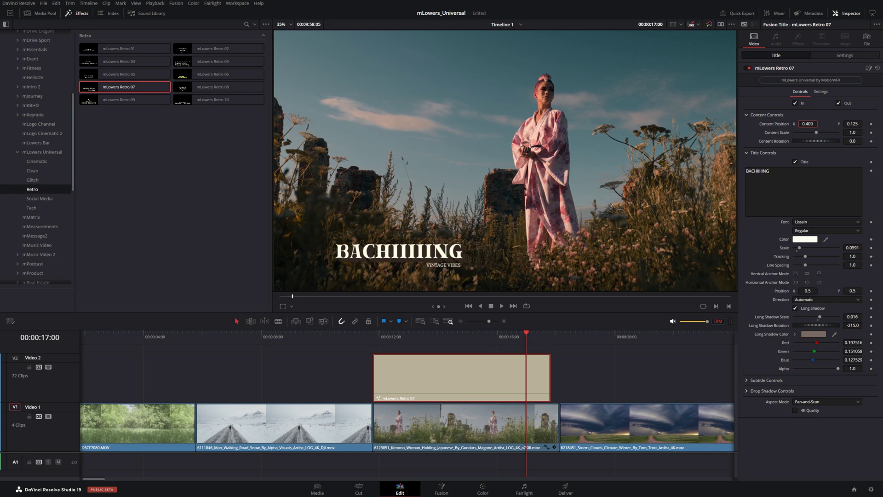
{"action": "left_click_drag", "start_coordinate": [852, 123], "coordinate": [882, 123]}
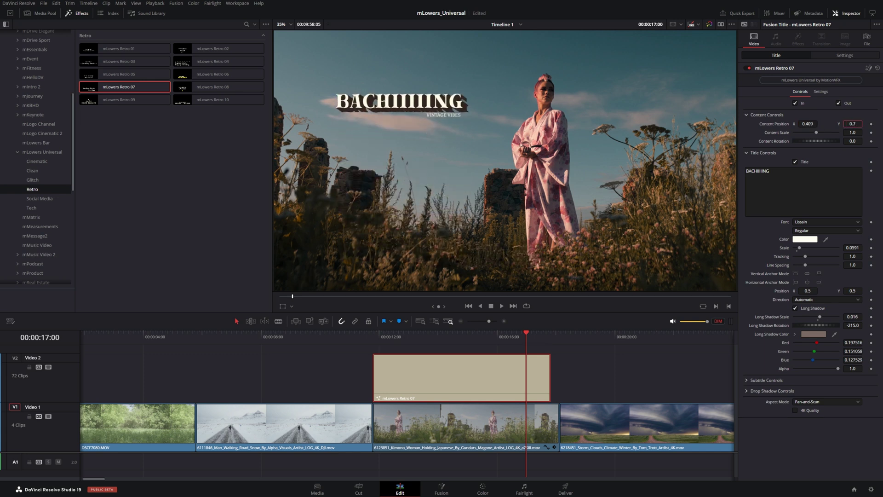
{"action": "left_click", "coordinate": [789, 188]}
{"action": "key", "text": "ctrl+a"}
{"action": "type", "text": "THE GARDEN"}
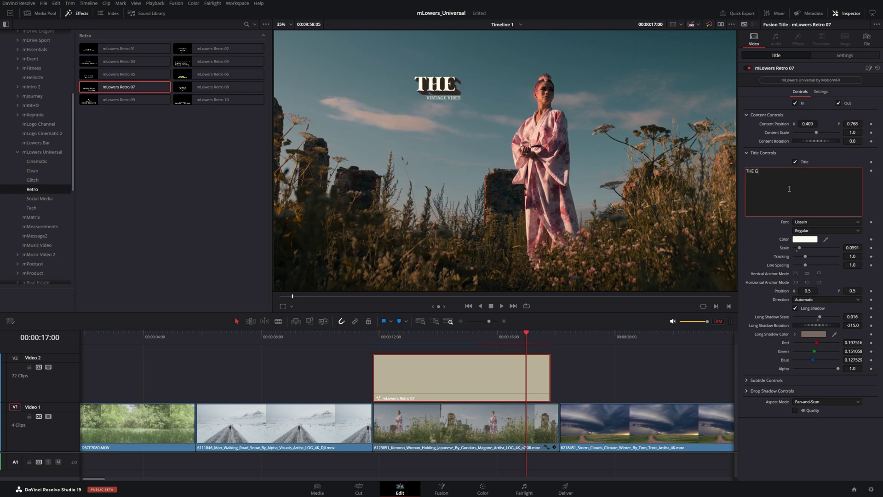
{"action": "left_click", "coordinate": [793, 380]}
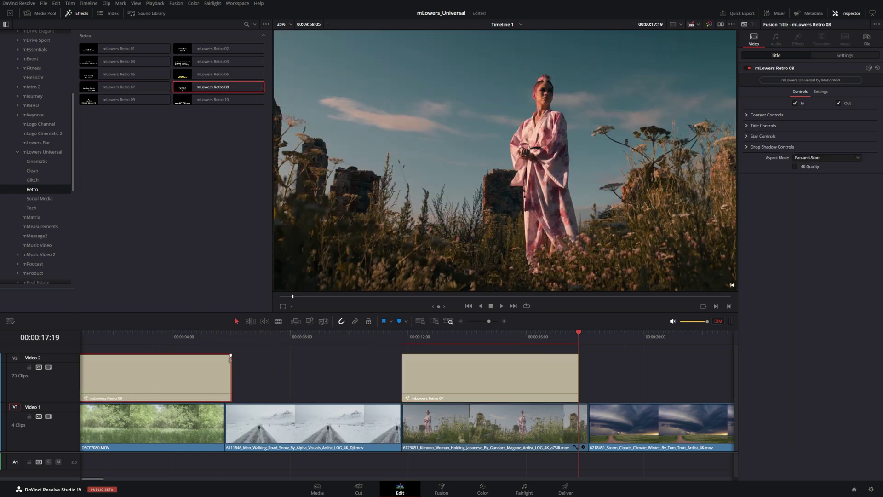
Trim the Retro 08 title to end with the green meadow clip and play back its animation
{"action": "left_click_drag", "start_coordinate": [203, 343], "coordinate": [65, 345]}
{"action": "left_click_drag", "start_coordinate": [256, 382], "coordinate": [250, 386]}
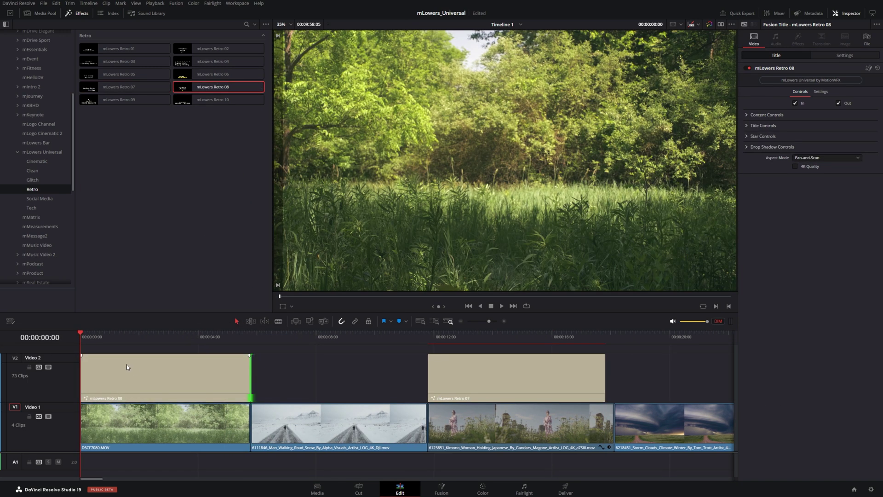
{"action": "left_click", "coordinate": [279, 363]}
{"action": "key", "text": "space"}
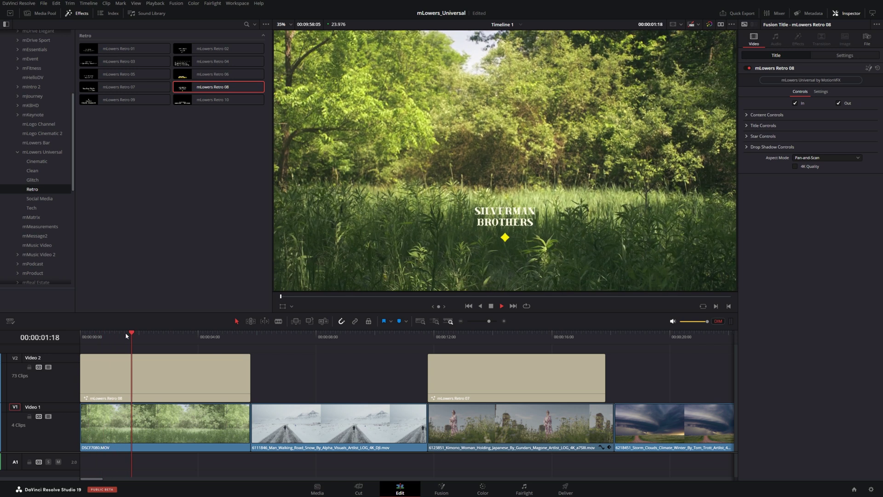
{"action": "key", "text": "space"}
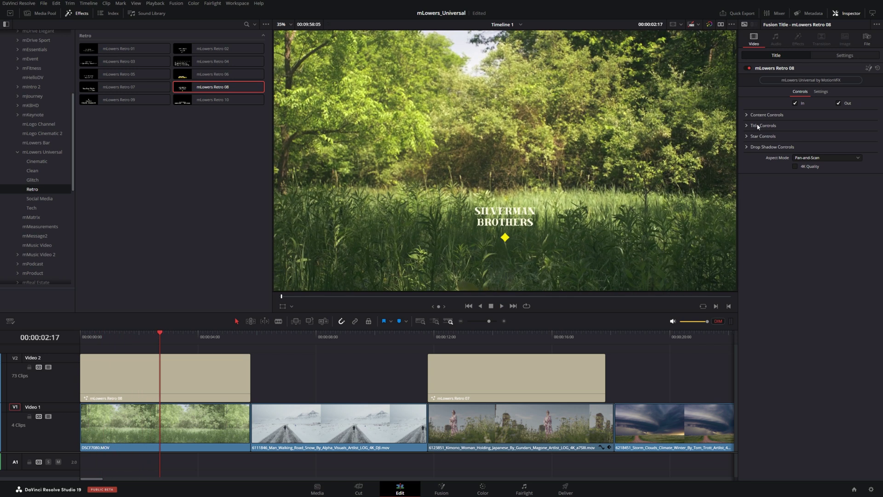
Restyle the Retro 08 star with Position Y 0.397, Angle 0.0, Scale 0.063, 8 Points, Depth 0.496 and Blue 0.426
{"action": "left_click", "coordinate": [216, 367]}
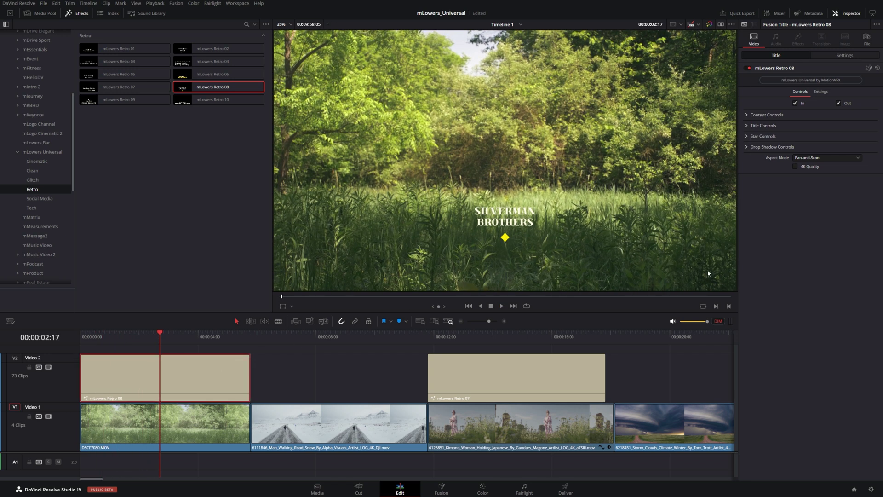
{"action": "left_click", "coordinate": [747, 136]}
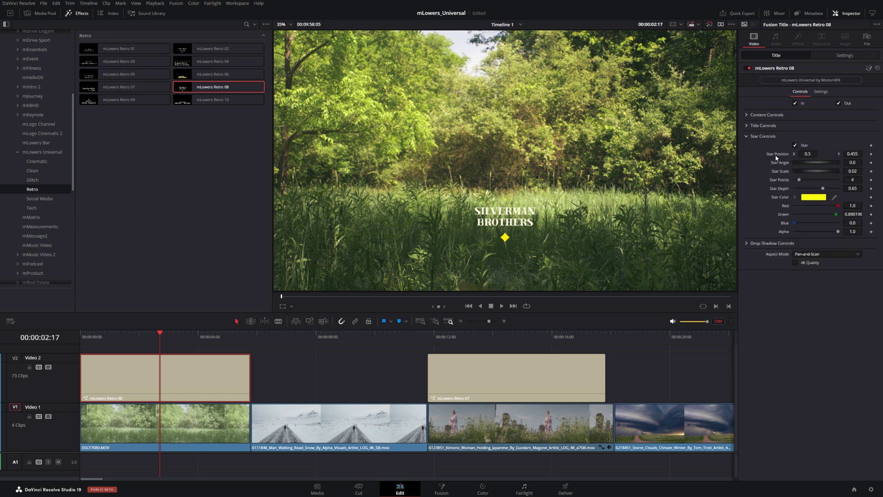
{"action": "left_click_drag", "start_coordinate": [799, 180], "coordinate": [820, 164]}
{"action": "left_click_drag", "start_coordinate": [810, 170], "coordinate": [851, 153]}
{"action": "left_click_drag", "start_coordinate": [793, 222], "coordinate": [812, 226]}
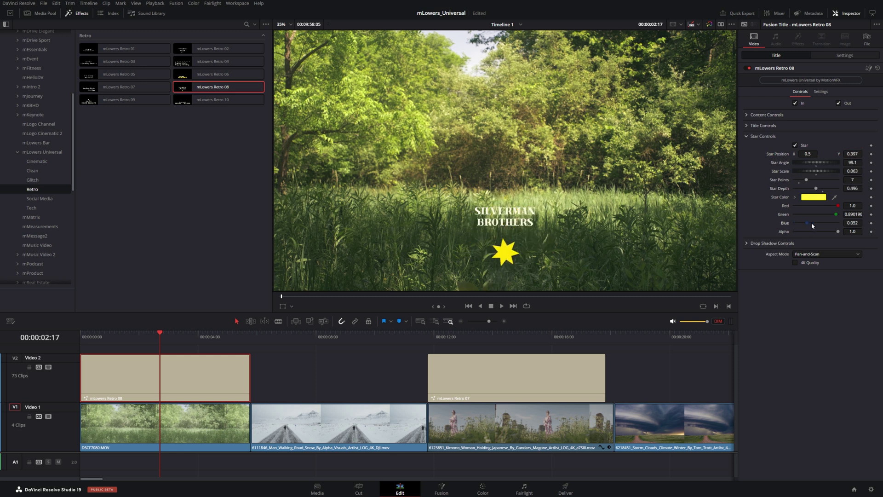
{"action": "double_click", "coordinate": [817, 167]}
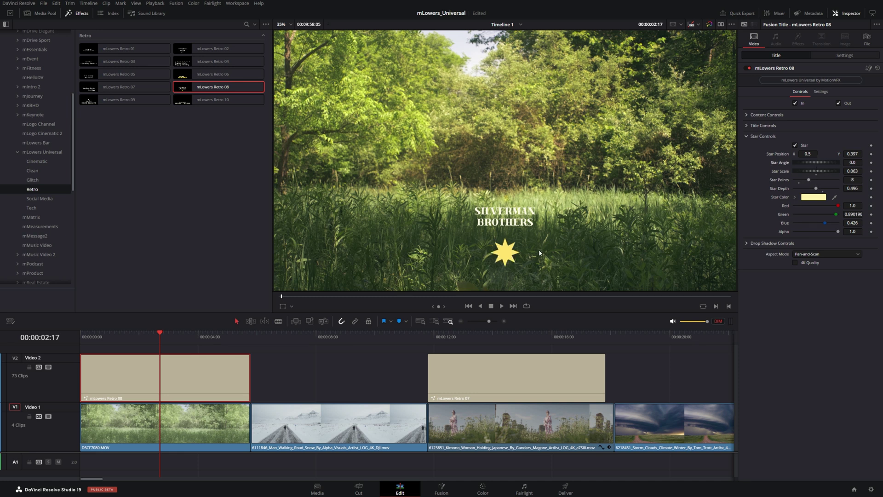
Change the Retro 08 title text to THE SECRET STAR on two lines, with Scale 0.043 and Position Y 0.474
{"action": "left_click", "coordinate": [761, 125]}
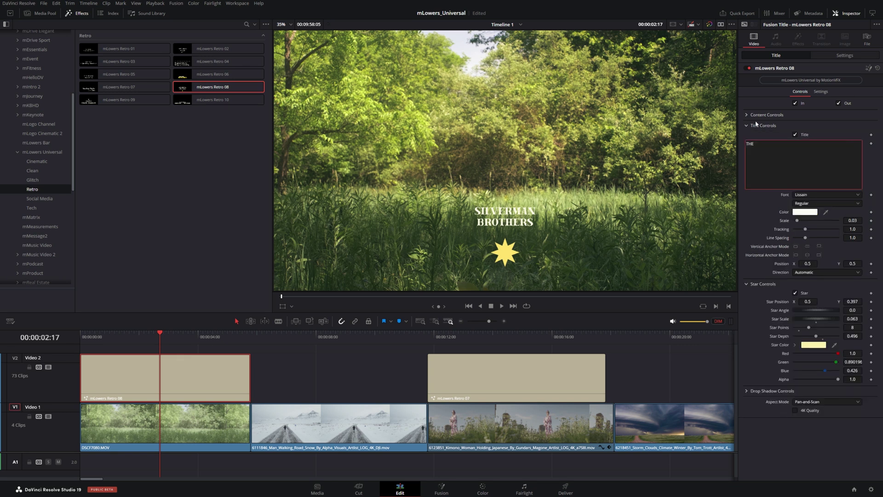
{"action": "type", "text": "THE SECRET"}
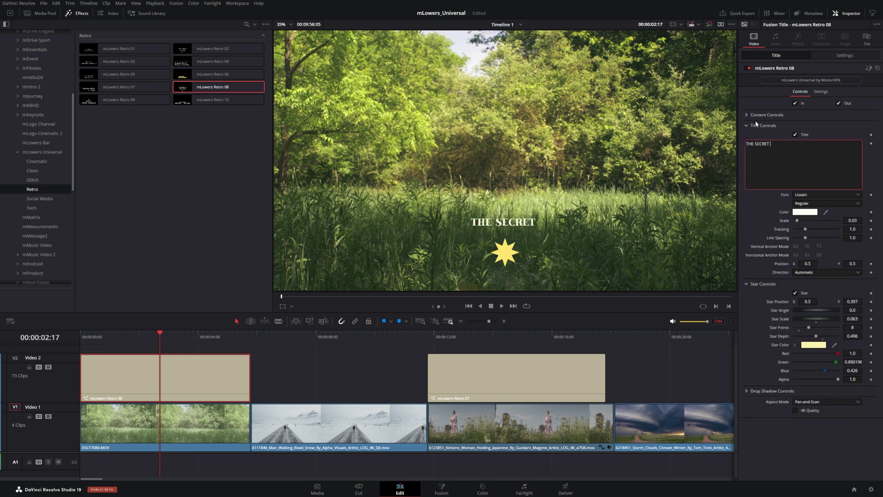
{"action": "key", "text": "Return"}
{"action": "type", "text": "STAR"}
{"action": "left_click_drag", "start_coordinate": [852, 220], "coordinate": [869, 220]}
{"action": "left_click_drag", "start_coordinate": [853, 263], "coordinate": [851, 266]}
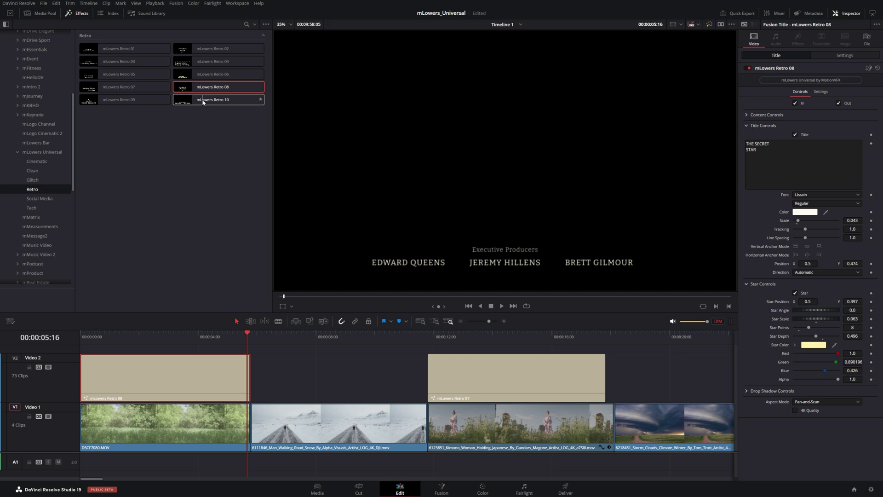
Delete both Retro titles from the Video 2 track
{"action": "left_click_drag", "start_coordinate": [679, 366], "coordinate": [198, 391]}
{"action": "key", "text": "Delete"}
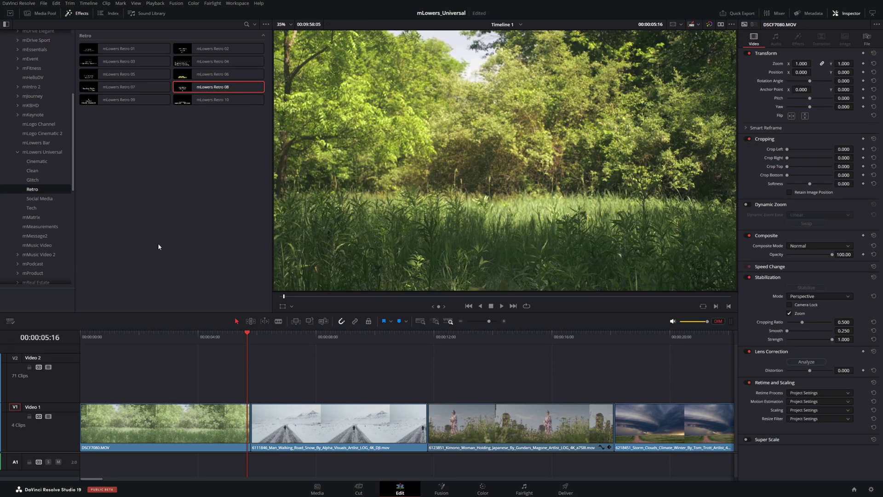
Add the mLowers Social Media 01 title above the storm clouds clip and show it at 00:00:18:16
{"action": "left_click", "coordinate": [44, 200]}
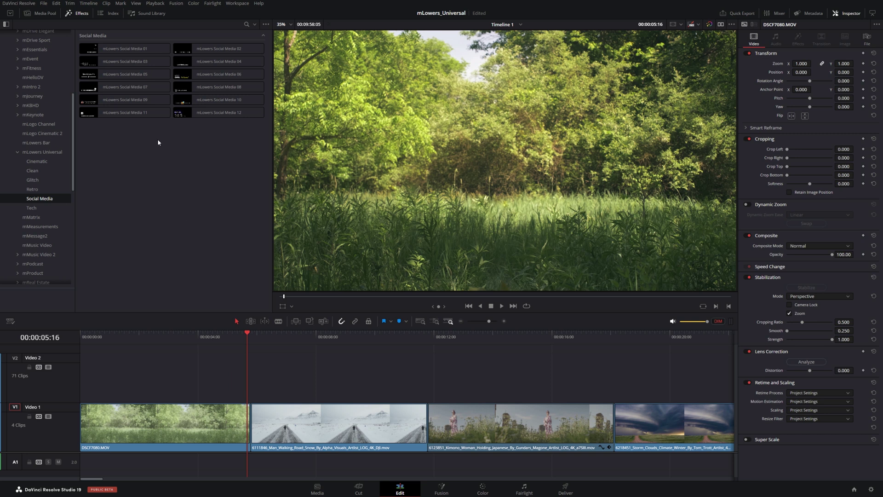
{"action": "left_click_drag", "start_coordinate": [111, 49], "coordinate": [649, 363]}
{"action": "left_click", "coordinate": [630, 341]}
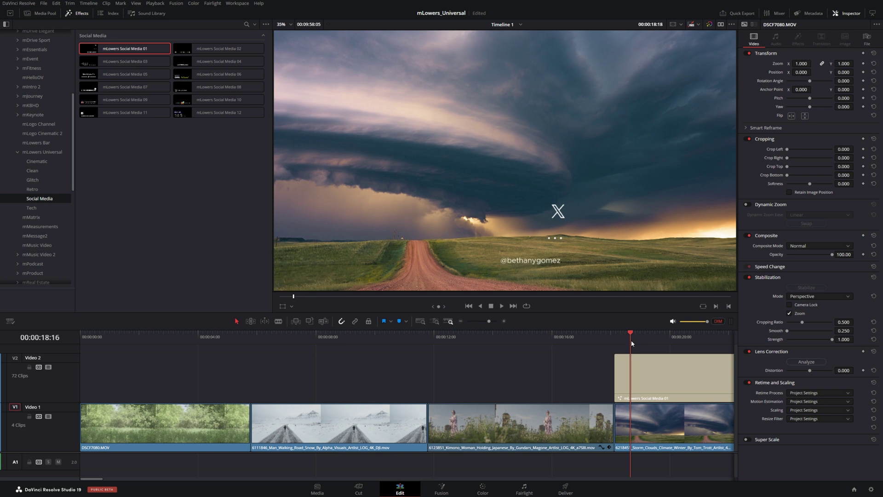
Switch the Social Media 01 title's logo type to Facebook, Instagram and finally YouTube
{"action": "left_click", "coordinate": [652, 383]}
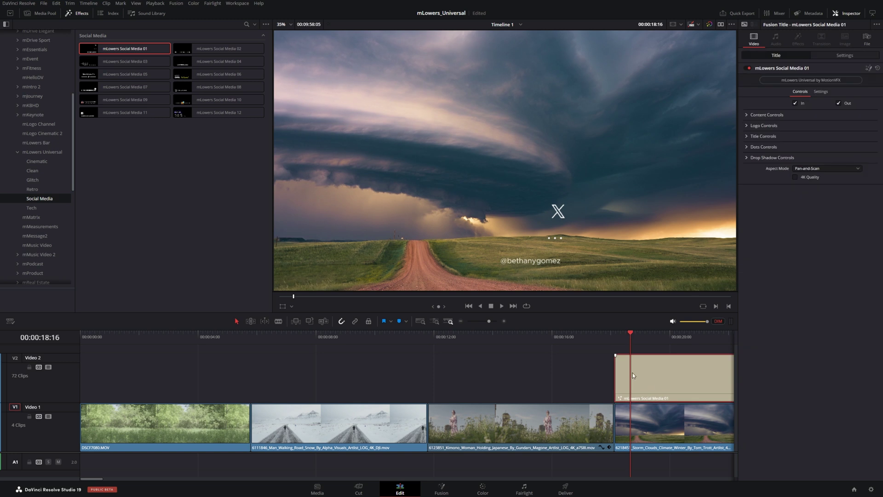
{"action": "left_click", "coordinate": [752, 126]}
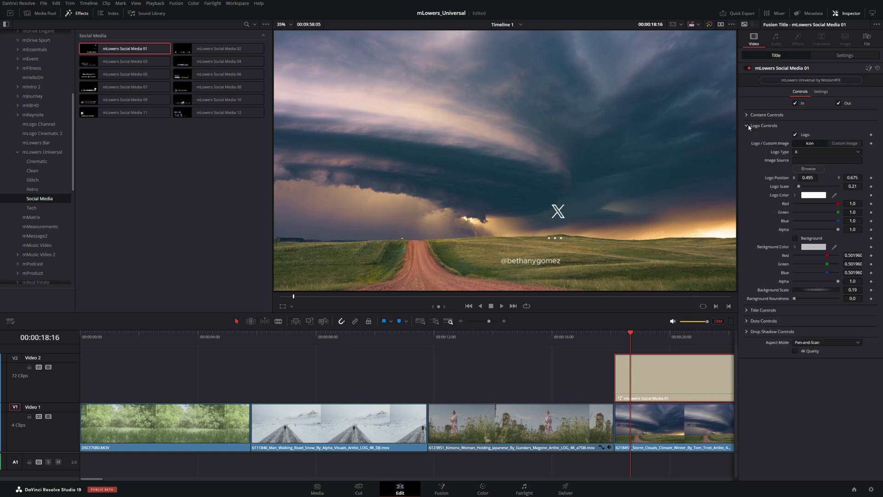
{"action": "left_click", "coordinate": [801, 153]}
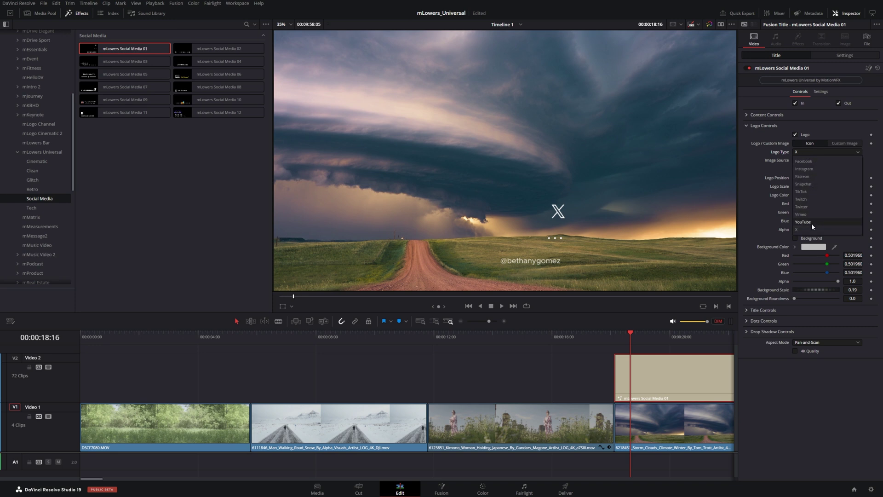
{"action": "left_click", "coordinate": [814, 162]}
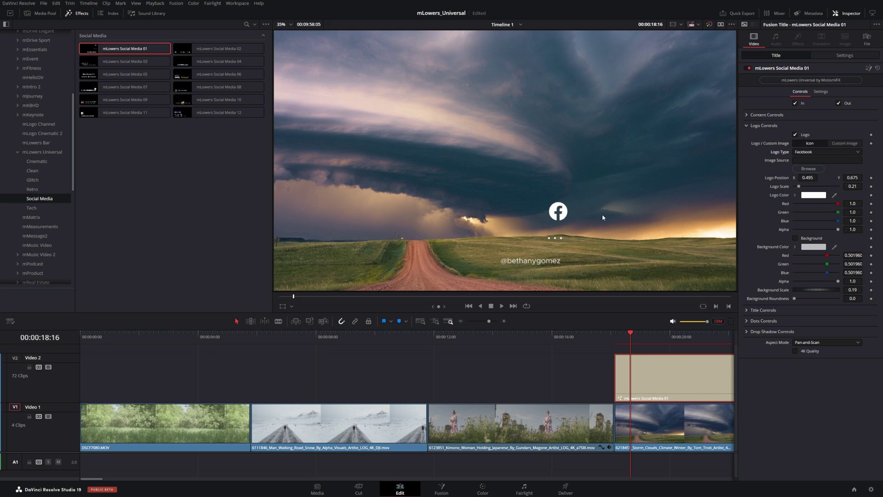
{"action": "left_click", "coordinate": [813, 153]}
{"action": "left_click", "coordinate": [811, 168]}
{"action": "left_click", "coordinate": [813, 153]}
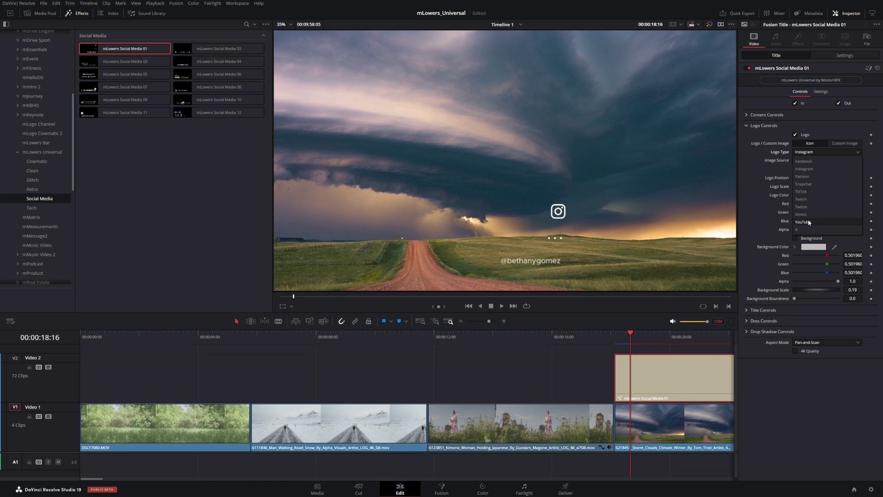
{"action": "left_click", "coordinate": [809, 223]}
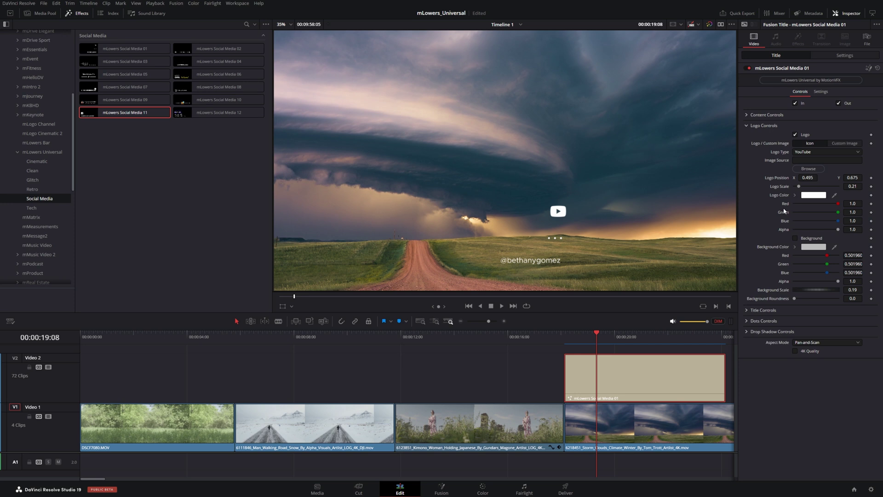
Turn on the Social Media 01 logo background and colour it black
{"action": "left_click", "coordinate": [813, 246]}
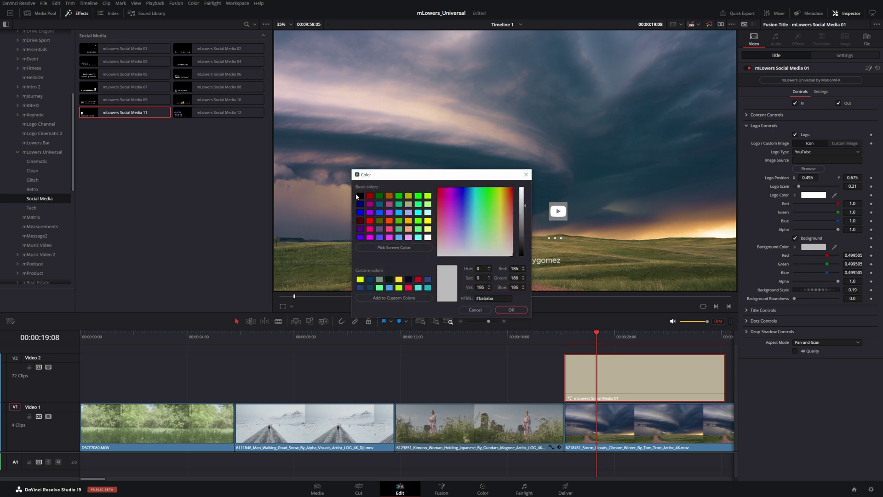
{"action": "left_click", "coordinate": [358, 196]}
{"action": "left_click", "coordinate": [511, 310]}
Change the logo type to Facebook and then Twitch, and set its background colour to purple #aa00ff
{"action": "left_click", "coordinate": [809, 152]}
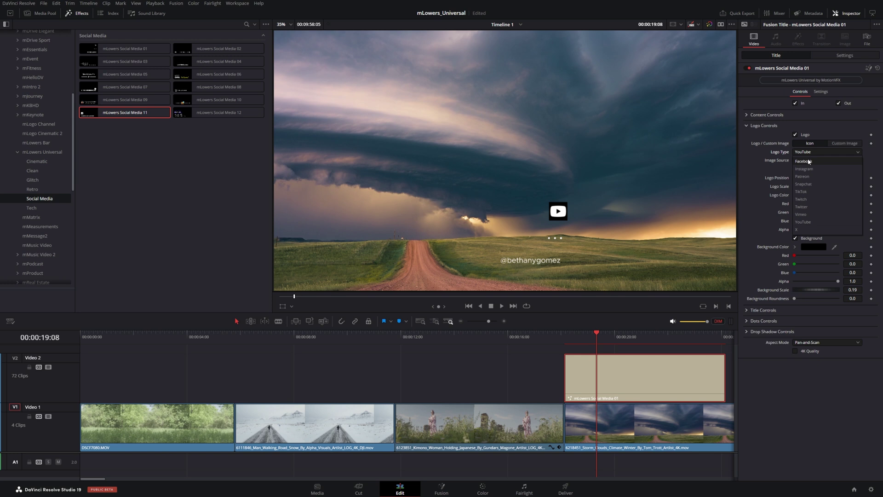
{"action": "left_click", "coordinate": [809, 161]}
{"action": "left_click", "coordinate": [809, 151]}
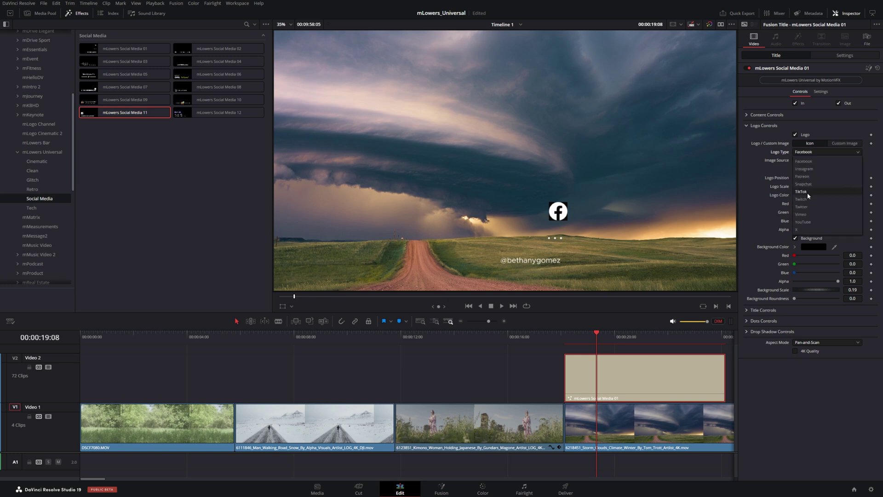
{"action": "left_click", "coordinate": [808, 176]}
{"action": "left_click", "coordinate": [813, 246]}
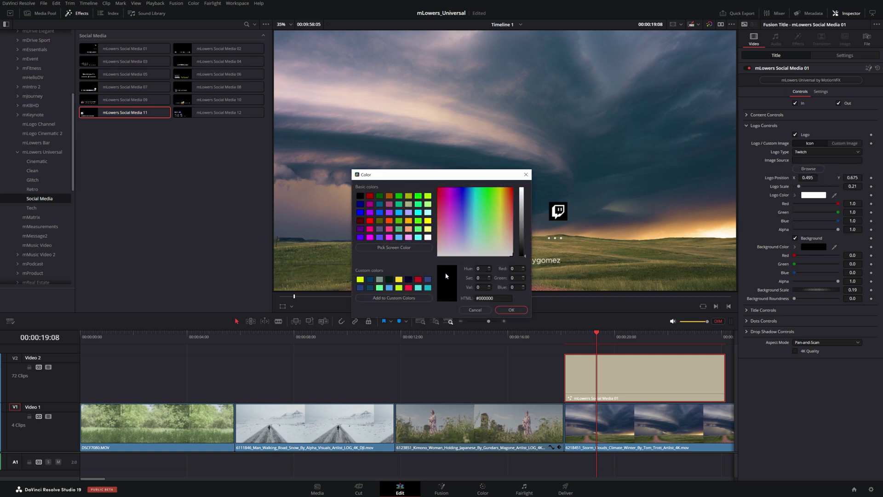
{"action": "left_click", "coordinate": [370, 212]}
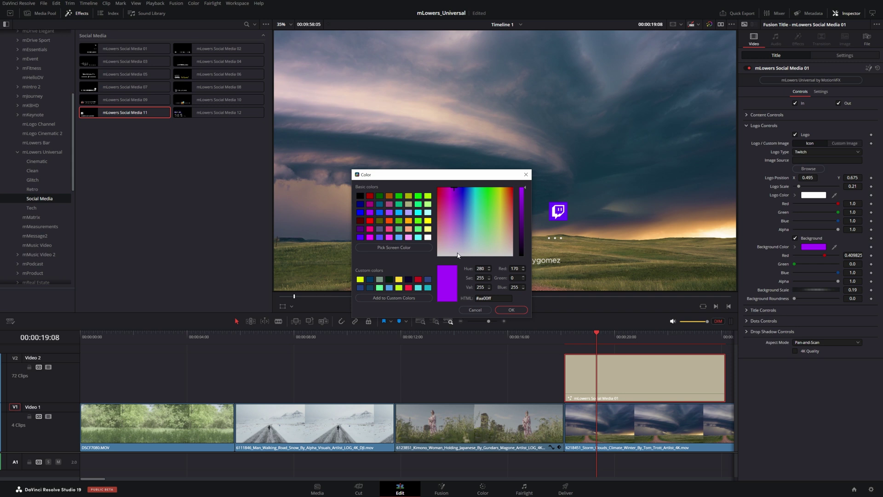
{"action": "left_click", "coordinate": [510, 310]}
Replace the logo icon with the custom image Open_Broadcaster_Software_Logo.png at Logo Scale 0.06
{"action": "left_click", "coordinate": [830, 145]}
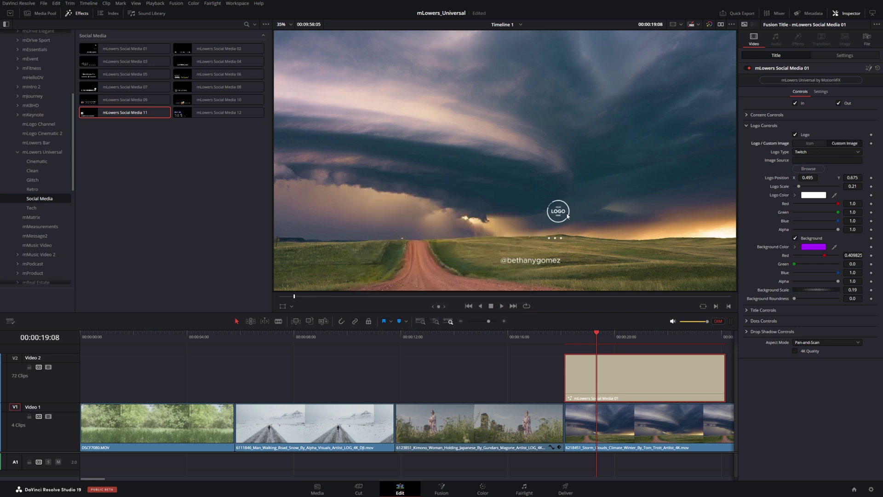
{"action": "left_click", "coordinate": [806, 160]}
{"action": "left_click", "coordinate": [809, 169]}
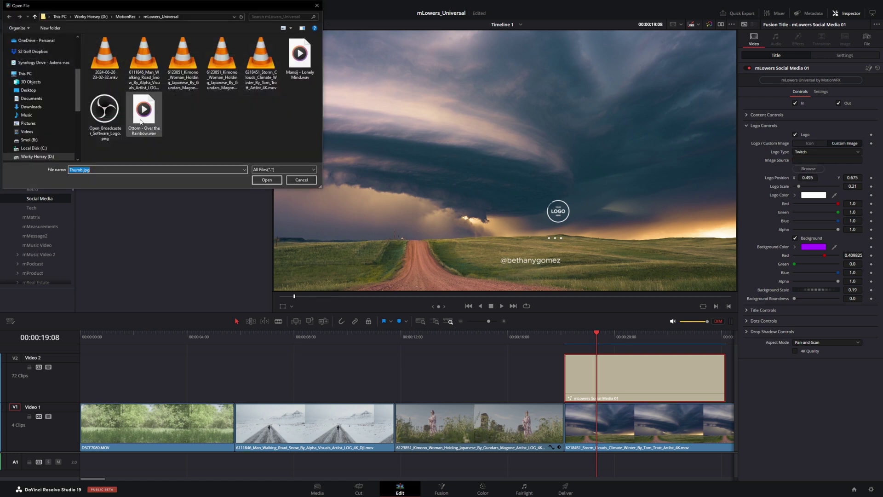
{"action": "left_click", "coordinate": [105, 111]}
{"action": "left_click", "coordinate": [275, 183]}
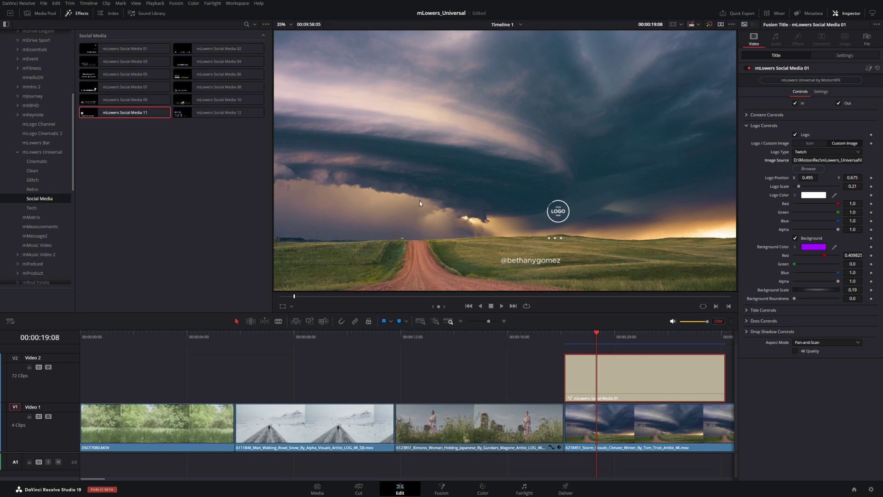
{"action": "left_click_drag", "start_coordinate": [852, 186], "coordinate": [793, 187]}
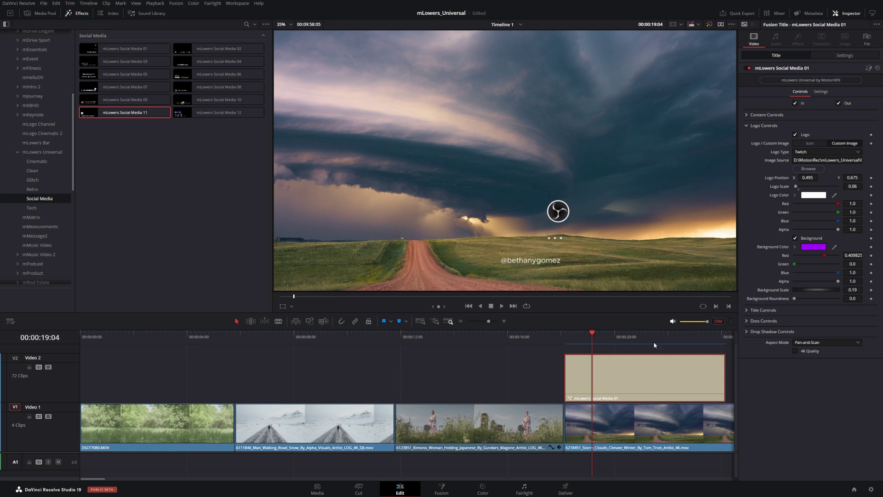
Add the mLowers Social Media 10 title above the snowy road clip and select it with 00:00:07:16 shown
{"action": "left_click_drag", "start_coordinate": [216, 101], "coordinate": [248, 377]}
{"action": "left_click", "coordinate": [253, 338]}
{"action": "left_click_drag", "start_coordinate": [253, 338], "coordinate": [285, 339]}
{"action": "left_click", "coordinate": [294, 375]}
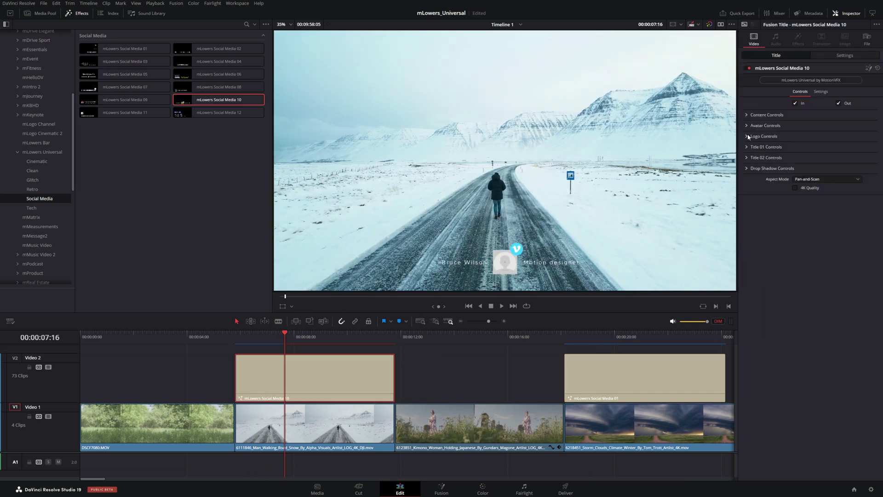
Use Open_Broadcaster_Software_Logo.png as the Social Media 10 avatar, with Avatar Inner Scale 0.325 and Avatar Scale 0.233
{"action": "left_click", "coordinate": [747, 126]}
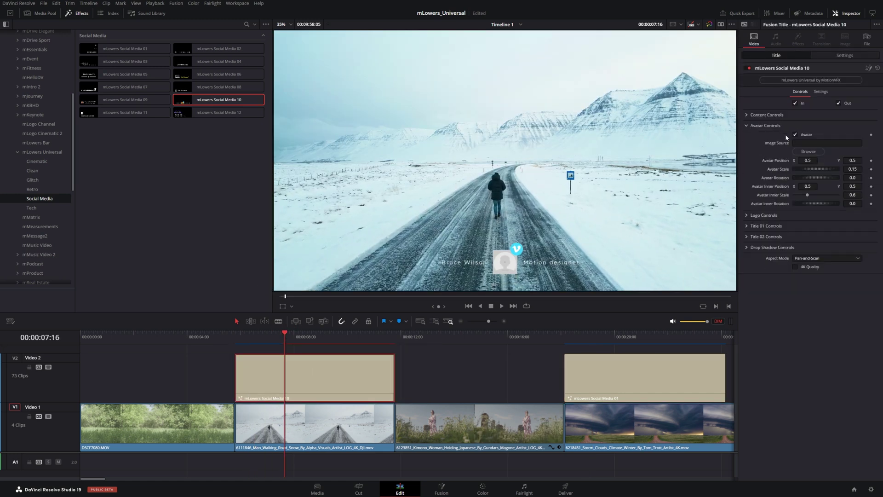
{"action": "left_click", "coordinate": [807, 152]}
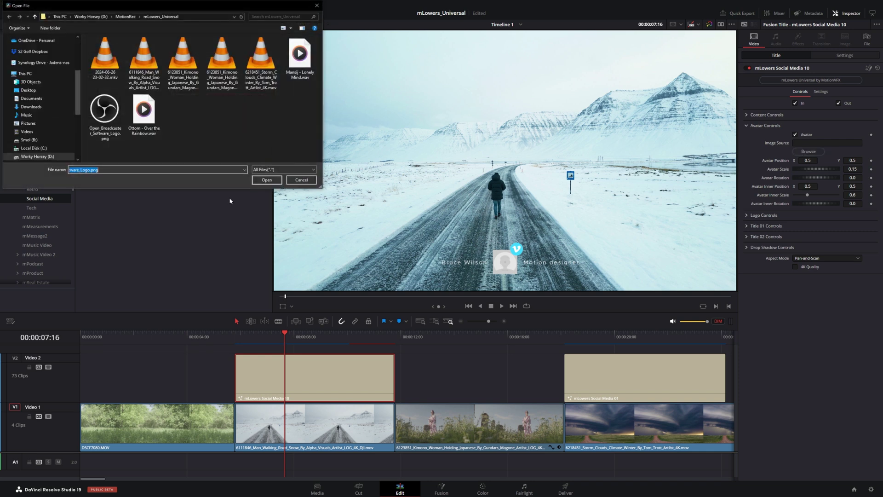
{"action": "left_click", "coordinate": [105, 111]}
{"action": "left_click", "coordinate": [258, 177]}
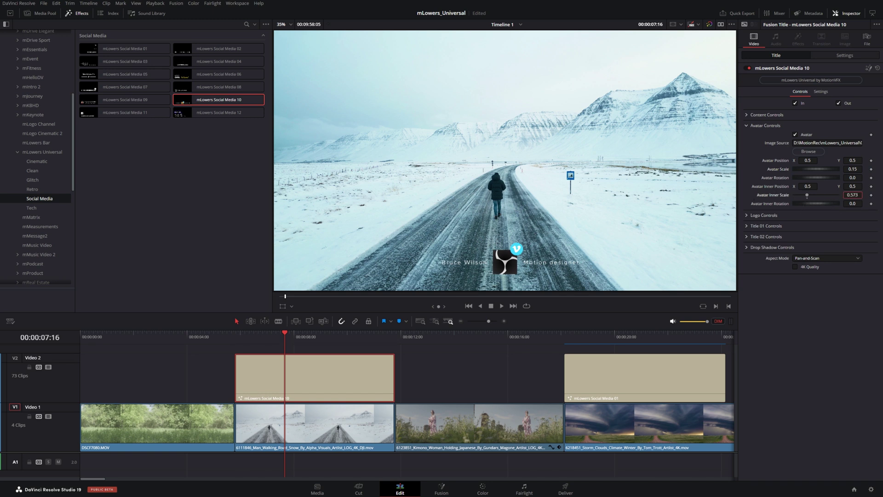
{"action": "left_click_drag", "start_coordinate": [852, 194], "coordinate": [800, 194]}
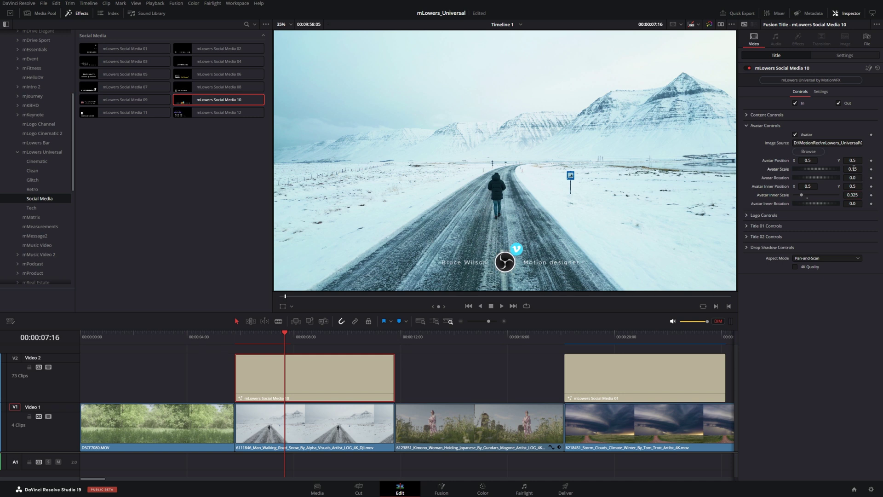
{"action": "left_click_drag", "start_coordinate": [853, 169], "coordinate": [866, 168]}
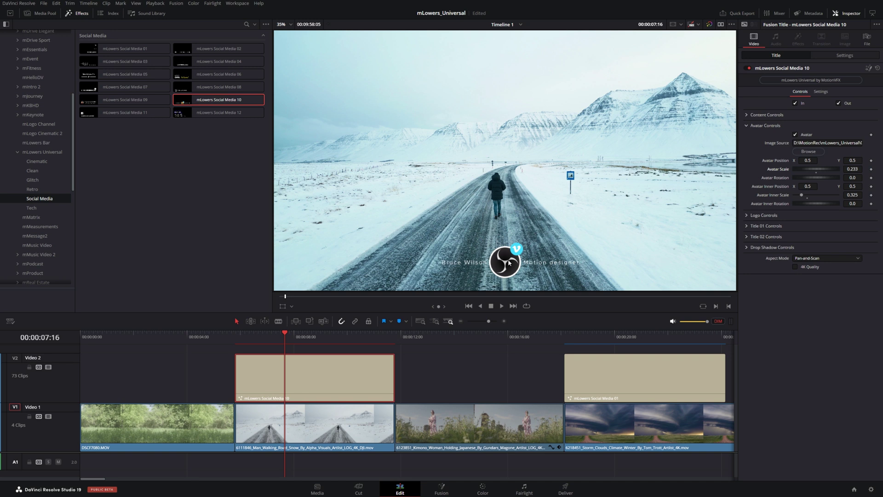
{"action": "left_click", "coordinate": [746, 127]}
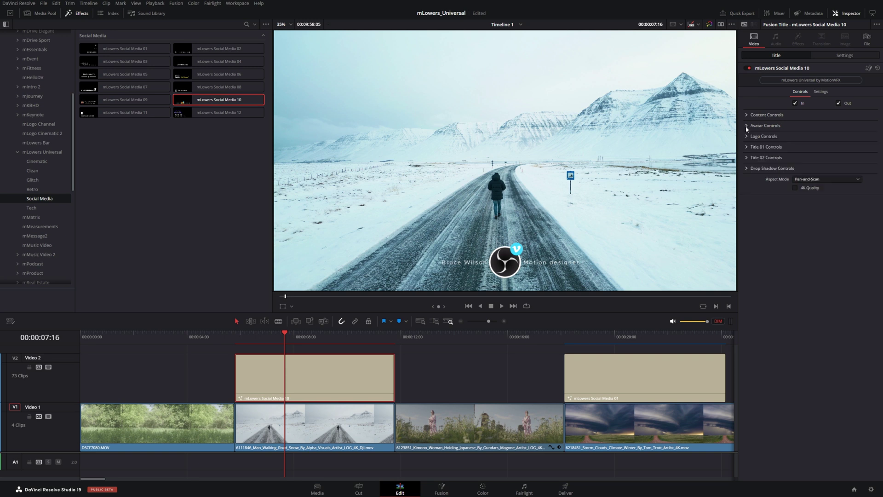
Try the Facebook and YouTube logo types on the Social Media 10 badge and return it to Vimeo
{"action": "left_click", "coordinate": [747, 137]}
{"action": "left_click", "coordinate": [801, 156]}
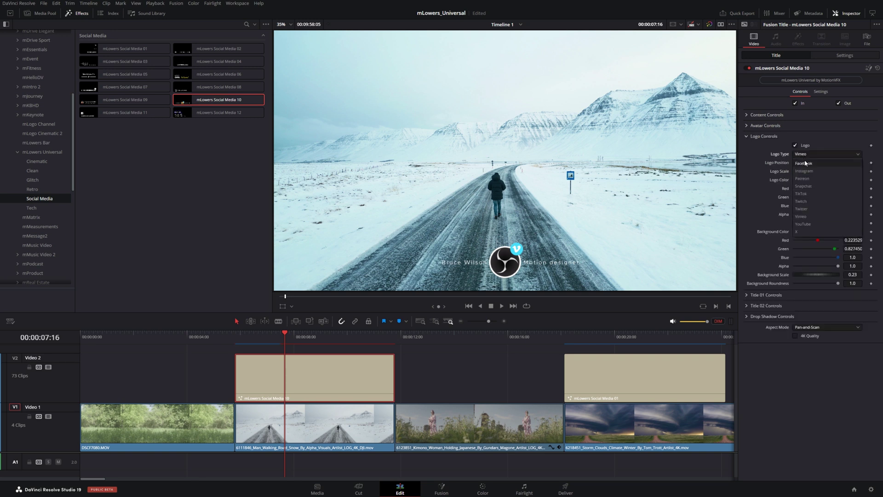
{"action": "left_click", "coordinate": [804, 163]}
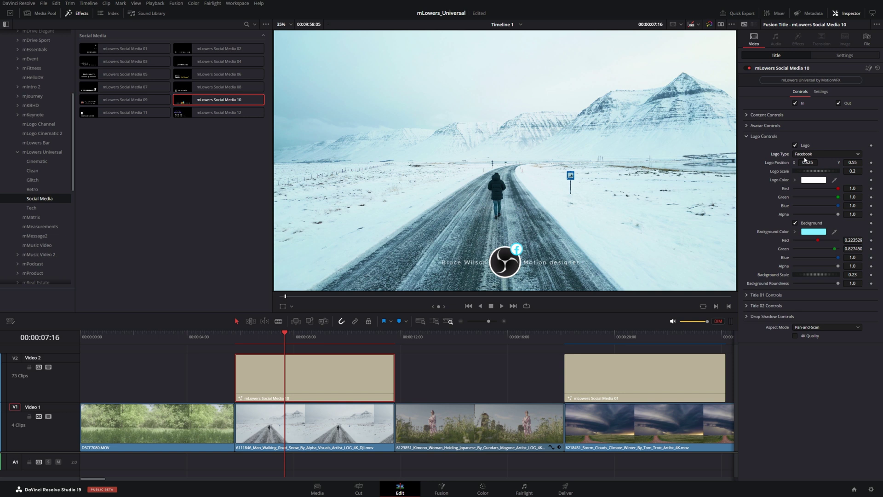
{"action": "left_click", "coordinate": [805, 157]}
{"action": "left_click", "coordinate": [803, 225]}
{"action": "left_click", "coordinate": [810, 157]}
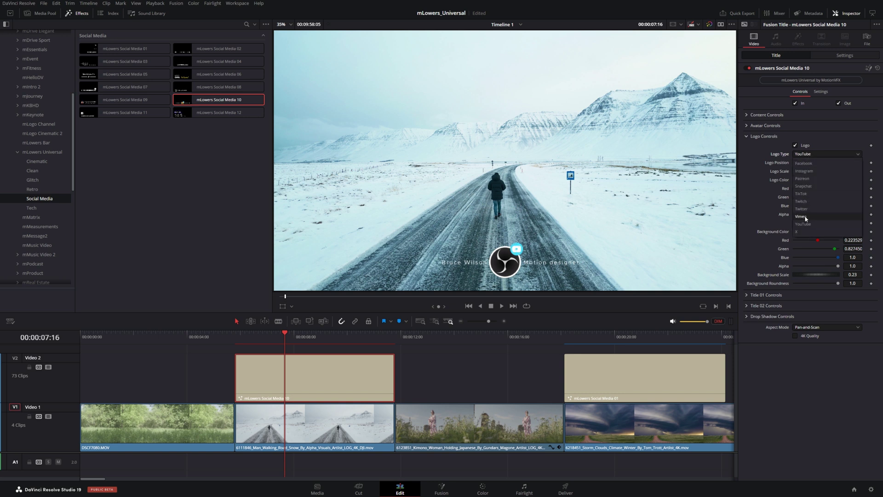
{"action": "left_click", "coordinate": [808, 161]}
{"action": "left_click", "coordinate": [808, 154]}
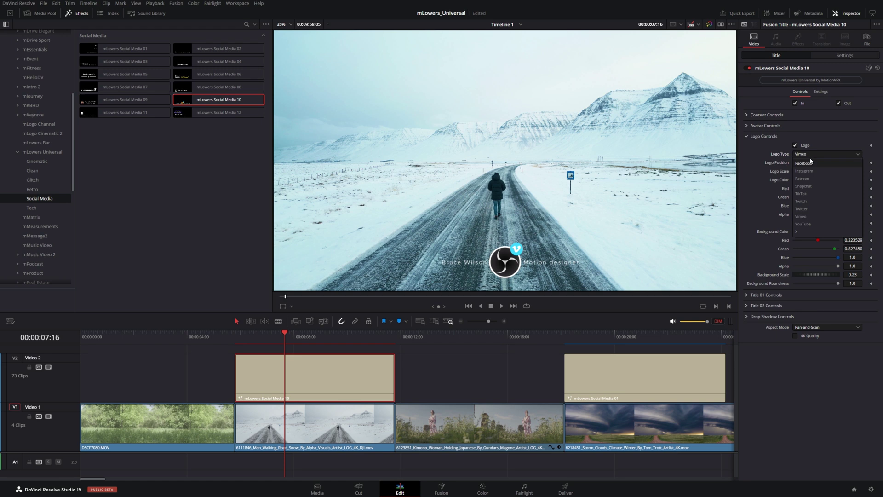
{"action": "left_click", "coordinate": [809, 164]}
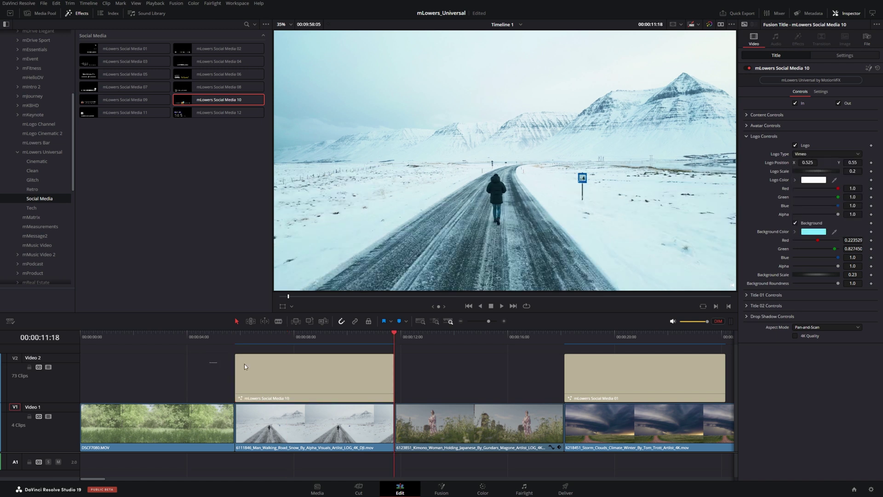
Delete both Social Media titles from the Video 2 track
{"action": "left_click_drag", "start_coordinate": [245, 364], "coordinate": [620, 374]}
{"action": "key", "text": "BackSpace"}
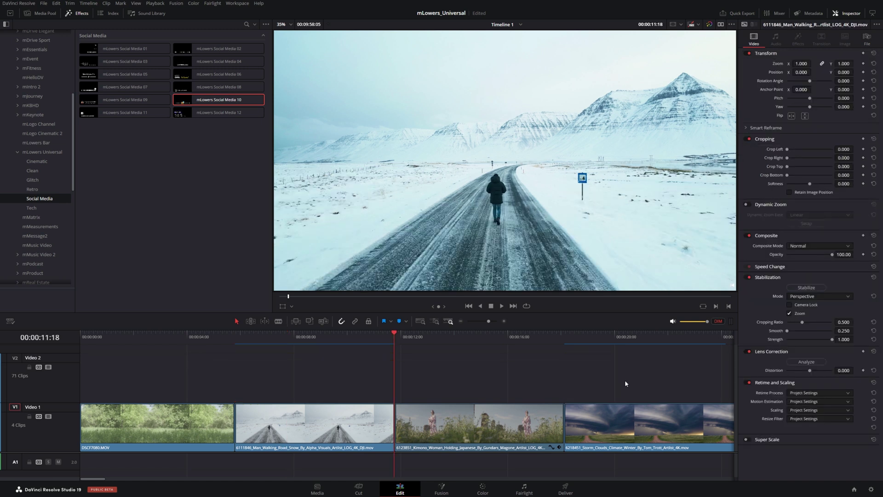
Preview the Tech titles, add mLowers Tech 03 above the storm clouds clip and show it at 00:00:19:22
{"action": "left_click", "coordinate": [42, 208]}
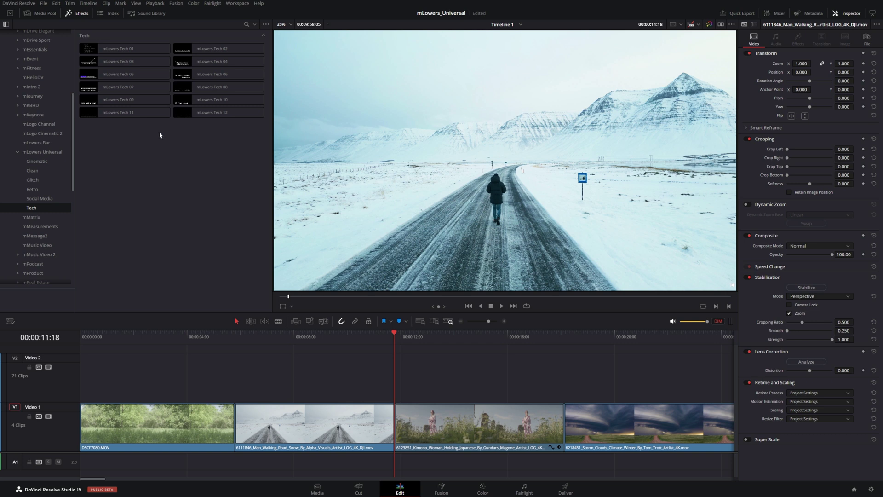
{"action": "left_click_drag", "start_coordinate": [542, 348], "coordinate": [564, 348]}
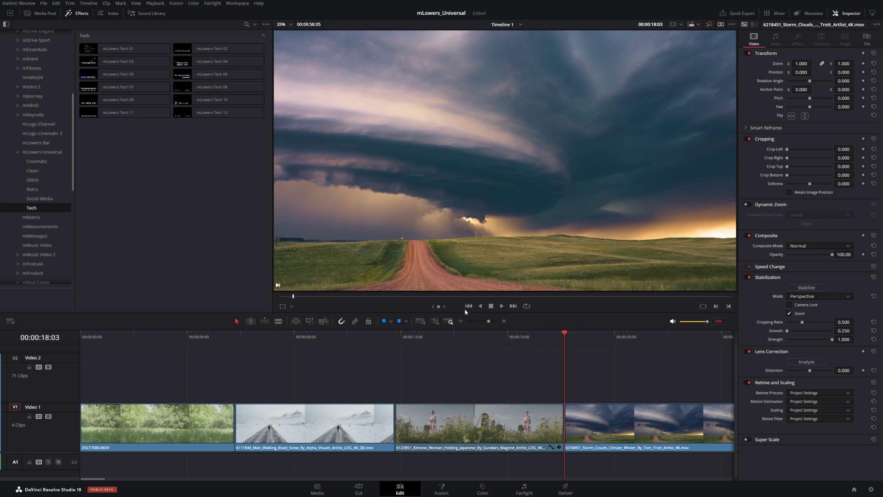
{"action": "mouse_move", "coordinate": [89, 50]}
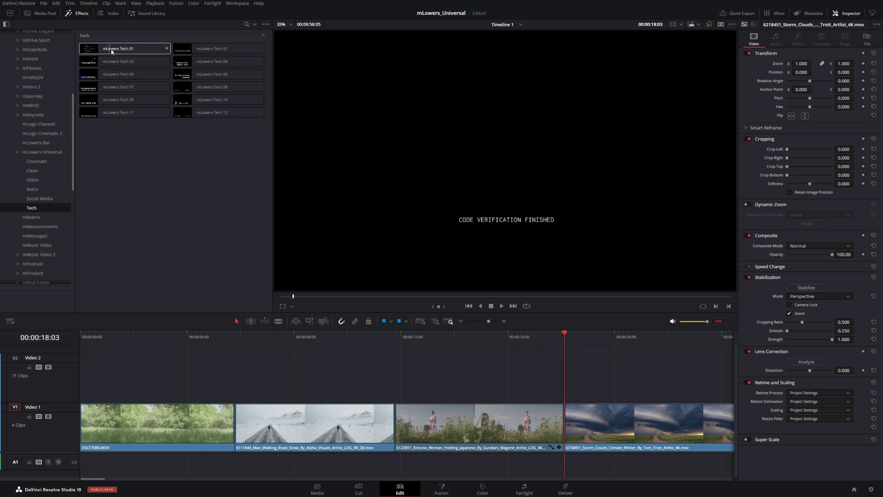
{"action": "mouse_move", "coordinate": [199, 48]}
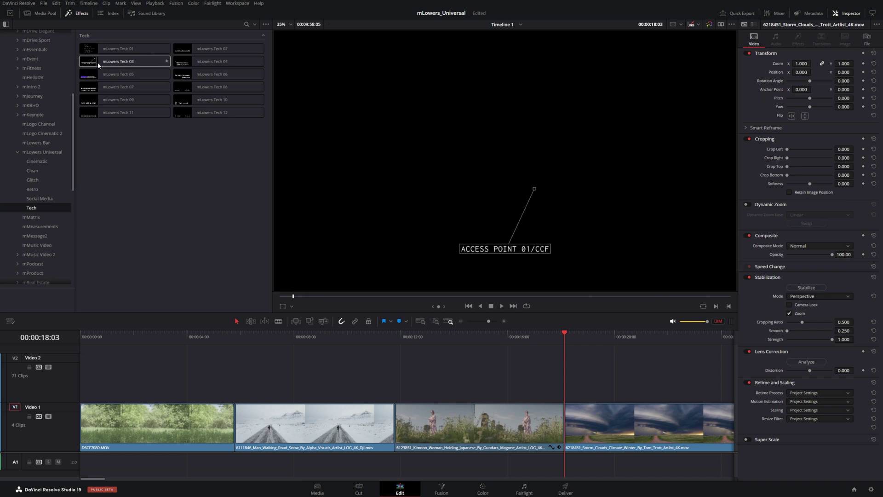
{"action": "left_click_drag", "start_coordinate": [119, 65], "coordinate": [566, 368]}
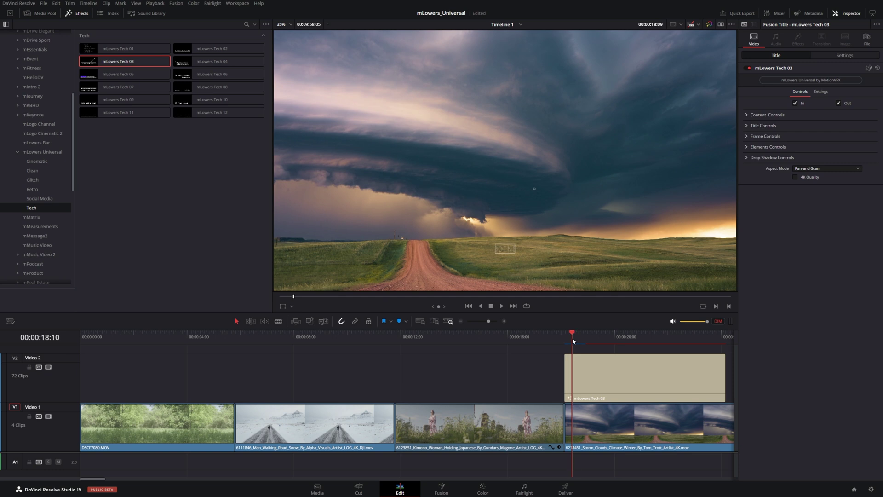
{"action": "left_click_drag", "start_coordinate": [567, 338], "coordinate": [612, 339]}
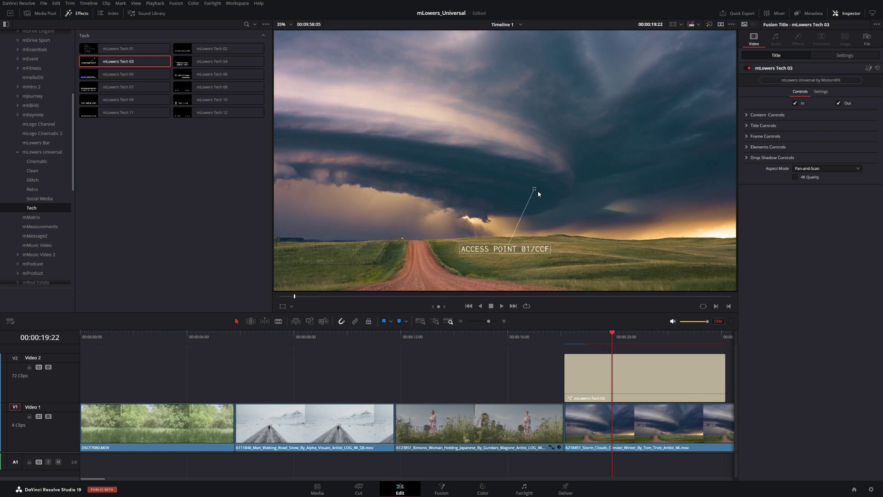
Set the Tech 03 line to length 0.24, angle 148.5 and thickness 0.0009, and try toggling its rectangle and line
{"action": "left_click", "coordinate": [747, 147]}
{"action": "left_click_drag", "start_coordinate": [809, 173], "coordinate": [854, 182]}
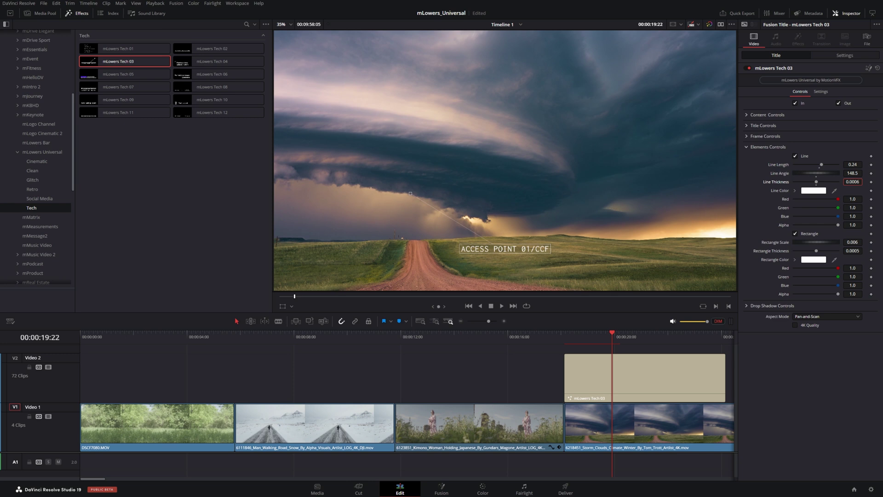
{"action": "mouse_move", "coordinate": [852, 181]}
{"action": "left_mouse_down"}
{"action": "mouse_move", "coordinate": [872, 181]}
{"action": "mouse_move", "coordinate": [853, 182]}
{"action": "left_mouse_up"}
{"action": "left_click", "coordinate": [795, 233]}
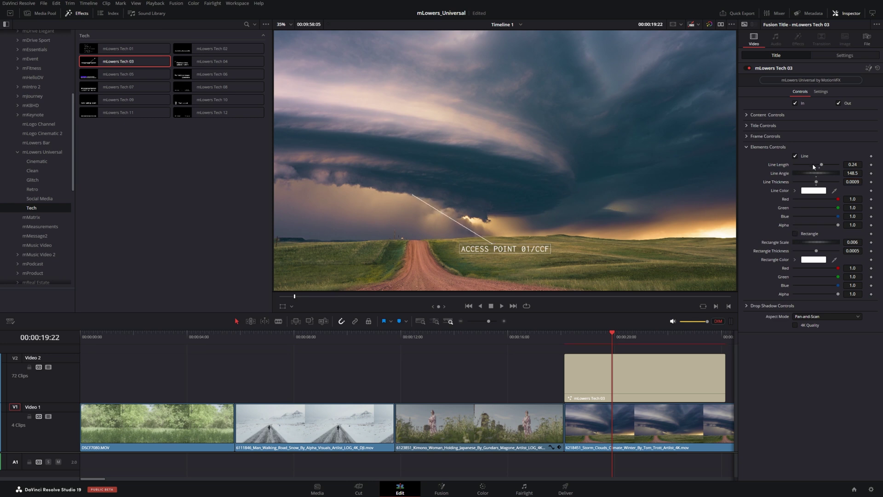
{"action": "left_click", "coordinate": [796, 157]}
{"action": "left_click", "coordinate": [795, 156]}
Set the Tech 03 title's Content Position to X 0.343 and Y 0.451
{"action": "left_click", "coordinate": [748, 116]}
{"action": "left_click_drag", "start_coordinate": [844, 124], "coordinate": [878, 123]}
{"action": "left_click_drag", "start_coordinate": [808, 124], "coordinate": [769, 123]}
{"action": "left_click_drag", "start_coordinate": [851, 124], "coordinate": [881, 124]}
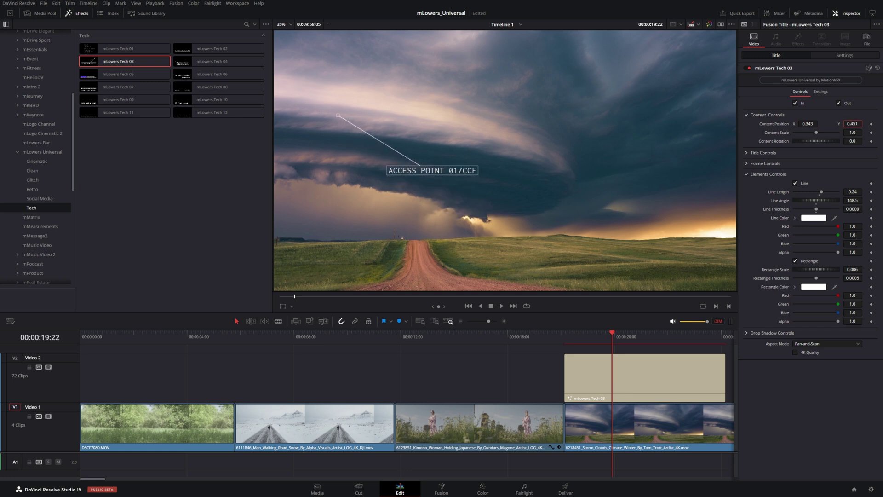
Point the Tech 03 line at the road's end with Line Angle 245.6 and Line Length 0.155, and check it at 00:00:22:16
{"action": "mouse_move", "coordinate": [850, 199]}
{"action": "left_mouse_down"}
{"action": "mouse_move", "coordinate": [819, 201]}
{"action": "mouse_move", "coordinate": [845, 192]}
{"action": "mouse_move", "coordinate": [849, 199]}
{"action": "left_mouse_up"}
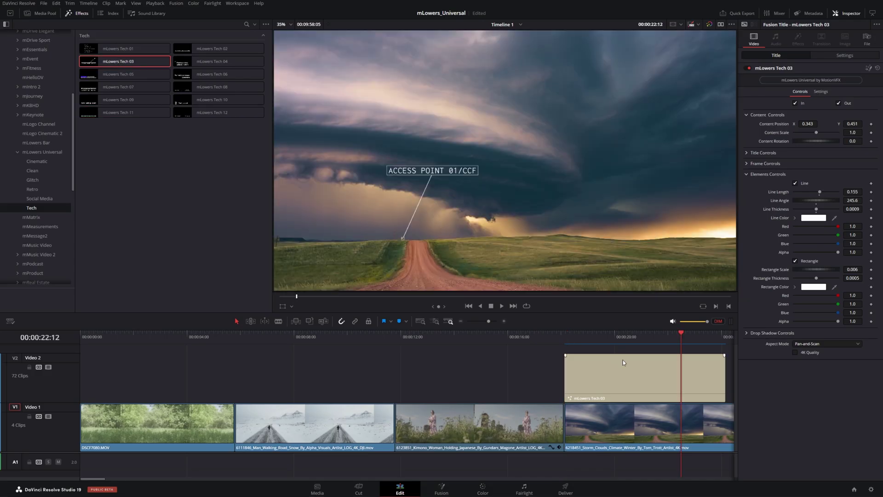
{"action": "key", "text": "Left"}
{"action": "key", "text": "Right"}
{"action": "key", "text": "Right"}
{"action": "key", "text": "Right"}
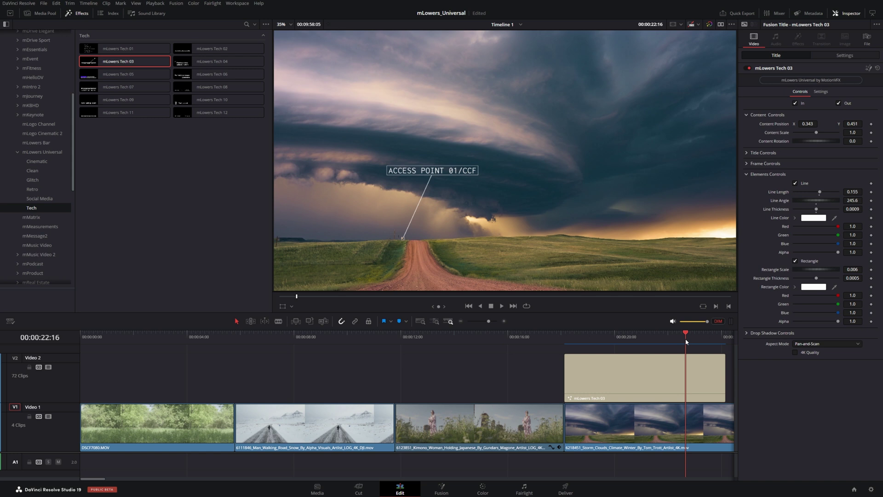
Add mLowers Tech 11 above the snowy road clip and show it at 00:00:09:07
{"action": "left_click_drag", "start_coordinate": [119, 113], "coordinate": [271, 372]}
{"action": "left_click", "coordinate": [244, 335]}
{"action": "left_click_drag", "start_coordinate": [243, 339], "coordinate": [329, 350]}
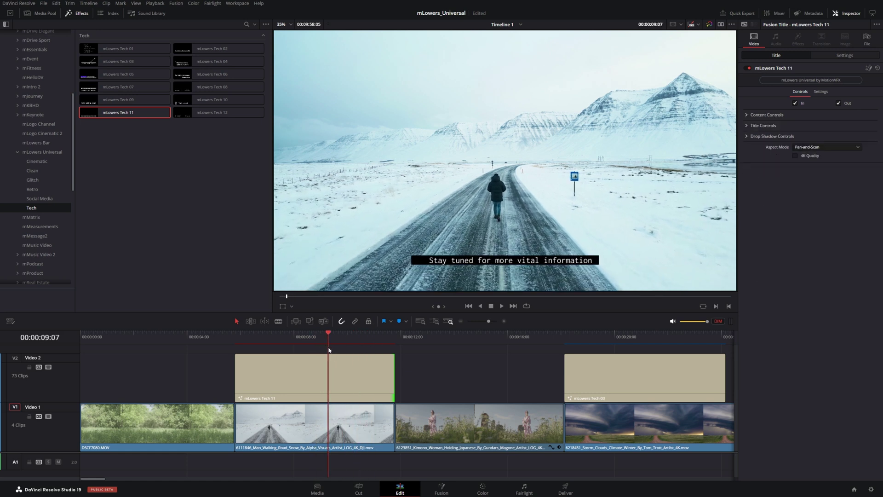
Set the Tech 11 title's Scroll Speed to 60 and preview the scrolling text up to 00:00:09:10
{"action": "left_click", "coordinate": [340, 378]}
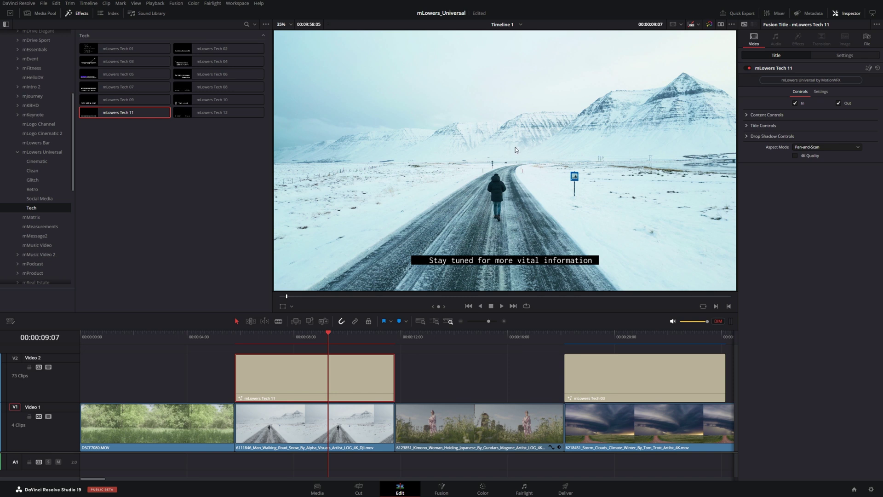
{"action": "left_click", "coordinate": [747, 125]}
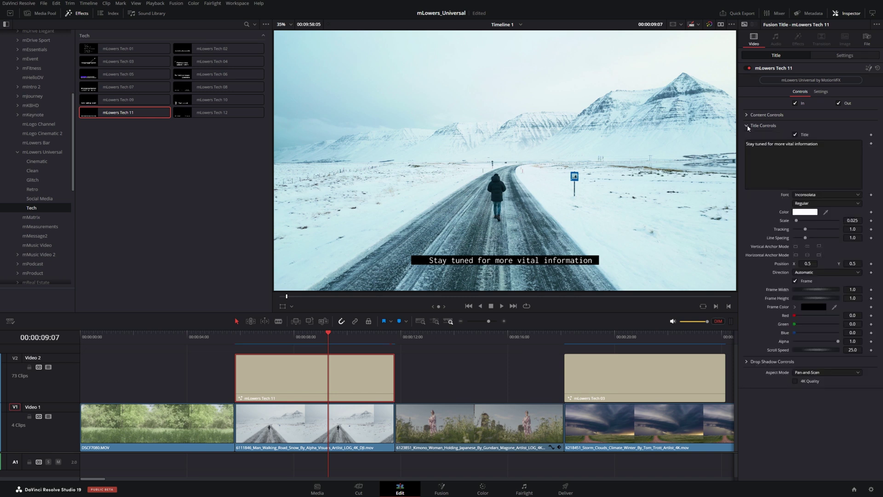
{"action": "left_click_drag", "start_coordinate": [804, 352], "coordinate": [850, 351]}
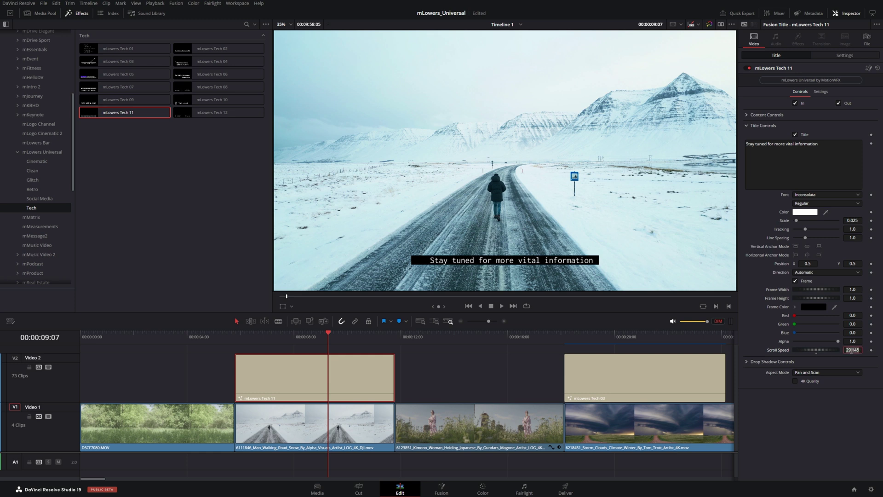
{"action": "key", "text": "Return"}
{"action": "mouse_move", "coordinate": [333, 343]}
{"action": "left_mouse_down"}
{"action": "mouse_move", "coordinate": [237, 340]}
{"action": "mouse_move", "coordinate": [382, 352]}
{"action": "mouse_move", "coordinate": [332, 359]}
{"action": "left_mouse_up"}
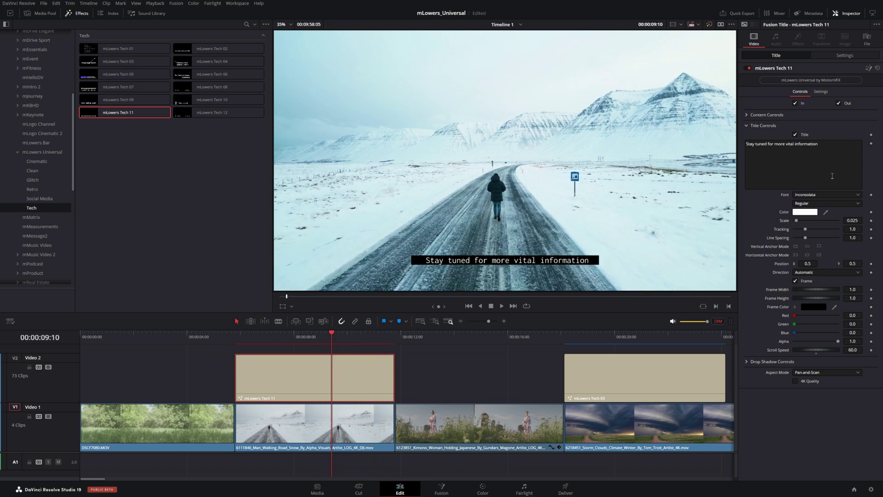
Append "because it be cold out there" to the Tech 11 text and set Frame Width to 1.377 and Scroll Speed to 64.116
{"action": "left_click", "coordinate": [839, 165]}
{"action": "type", "text": "because it be col"}
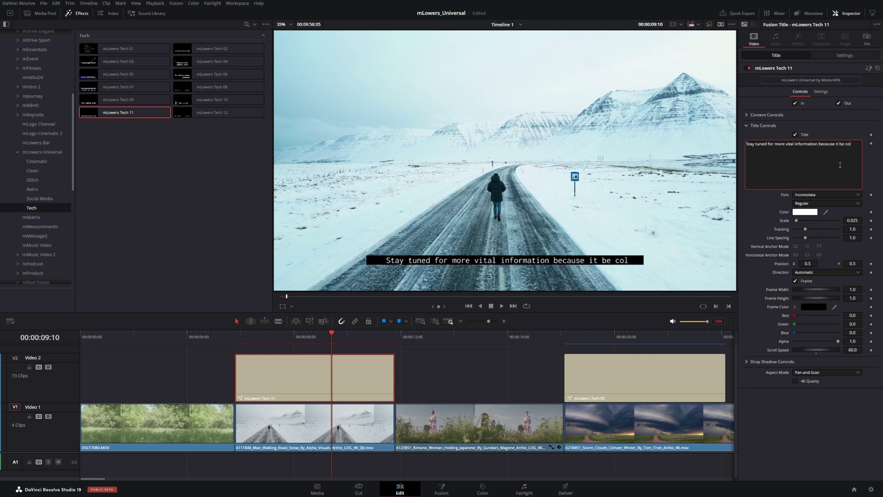
{"action": "type", "text": "d out there"}
{"action": "left_click_drag", "start_coordinate": [803, 290], "coordinate": [811, 291]}
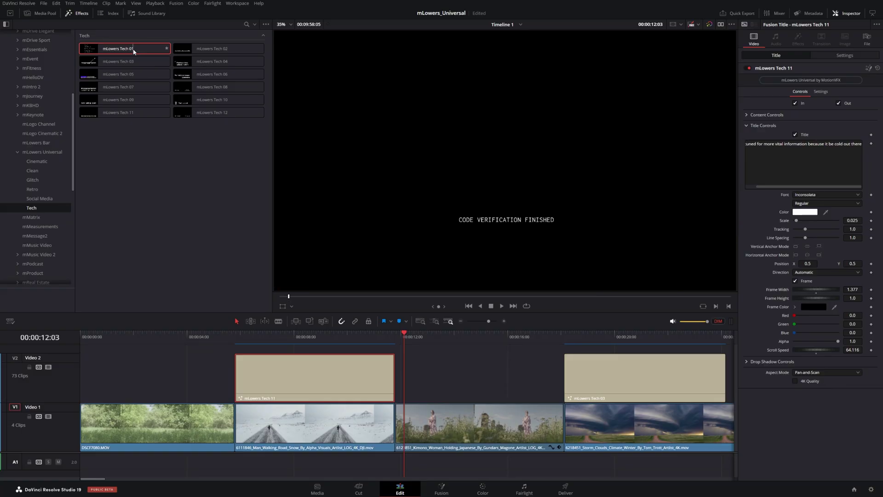
Add mLowers Tech 01 above the green meadow clip at the timeline start and delete the Tech 11 title
{"action": "left_click_drag", "start_coordinate": [132, 49], "coordinate": [81, 374]}
{"action": "key", "text": "ctrl+z"}
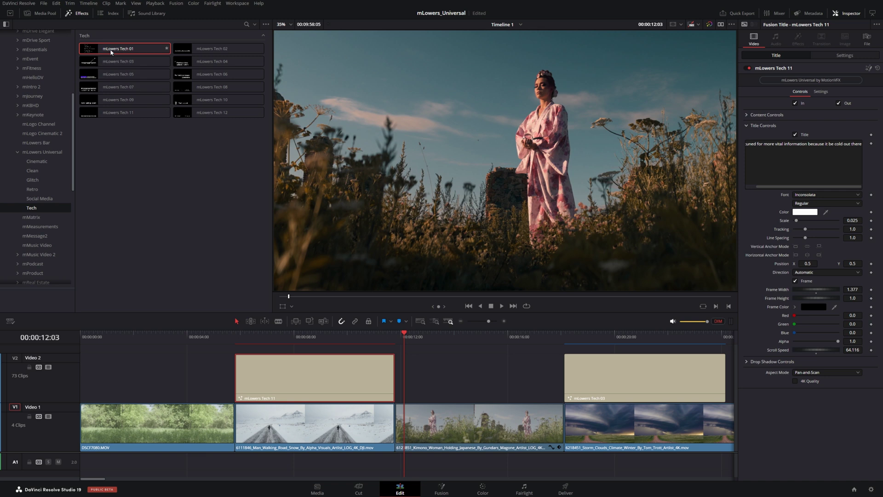
{"action": "left_click_drag", "start_coordinate": [111, 52], "coordinate": [80, 376]}
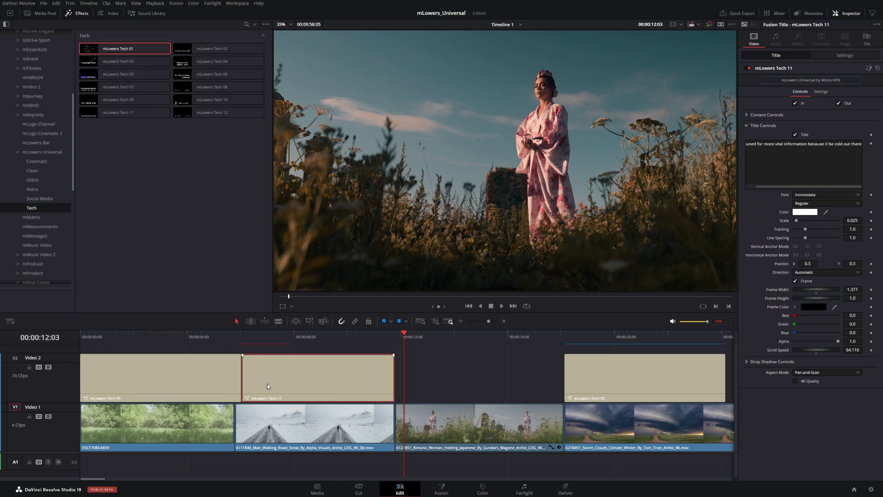
{"action": "key", "text": "Delete"}
Preview the Tech 01 animation and show it at 00:00:00:15 with its Title 02 settings expanded
{"action": "key", "text": "Home"}
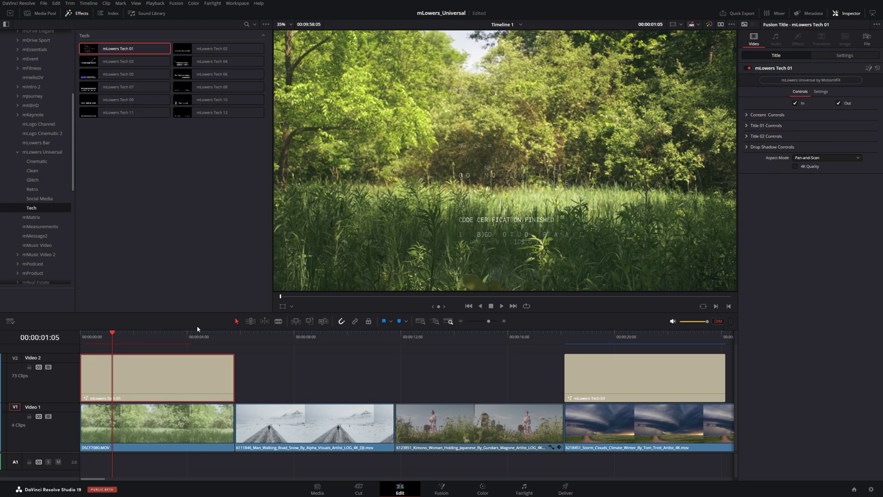
{"action": "left_click_drag", "start_coordinate": [83, 336], "coordinate": [133, 349]}
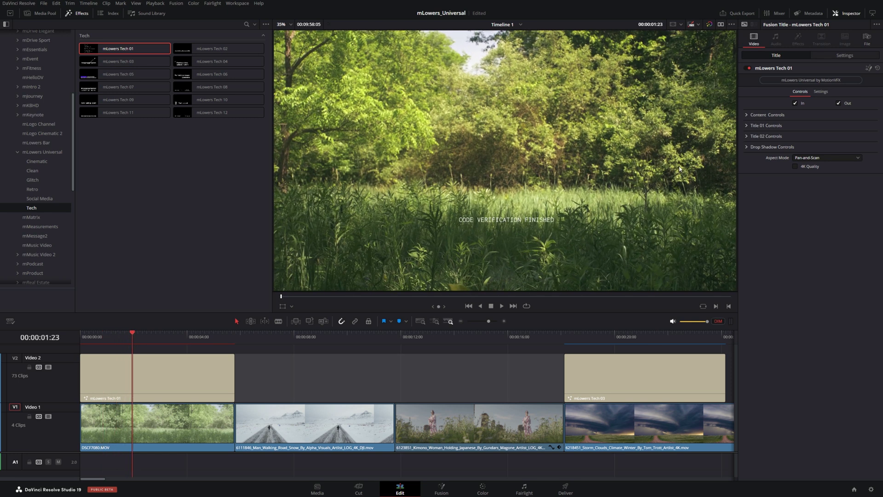
{"action": "left_click", "coordinate": [746, 136]}
{"action": "left_click", "coordinate": [97, 336]}
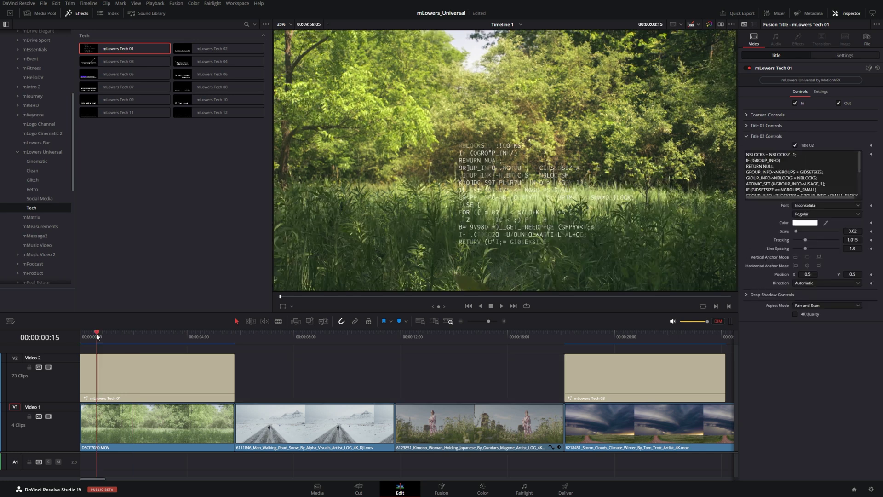
Look through the Title 02 code text of Tech 01 and select all of it
{"action": "left_click", "coordinate": [777, 159]}
{"action": "scroll", "coordinate": [792, 183], "scroll_direction": "down", "scroll_amount": 3}
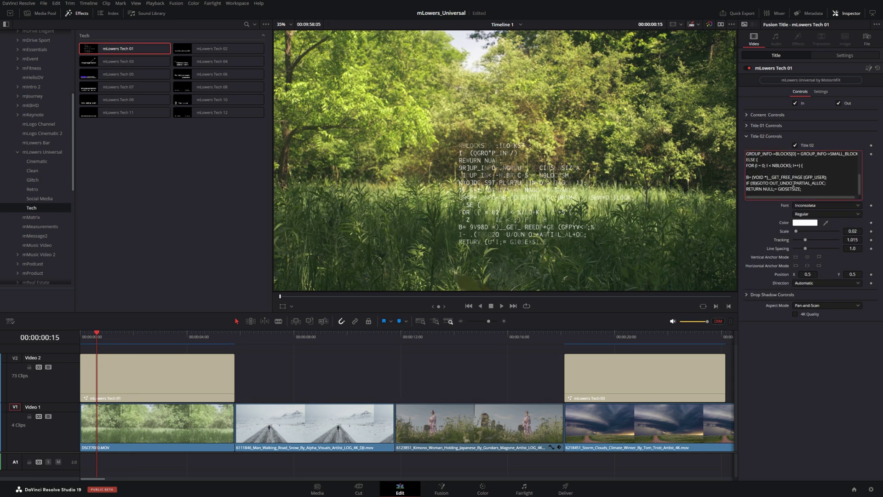
{"action": "scroll", "coordinate": [792, 183], "scroll_direction": "up", "scroll_amount": 3}
{"action": "scroll", "coordinate": [792, 183], "scroll_direction": "down", "scroll_amount": 3}
{"action": "key", "text": "ctrl+a"}
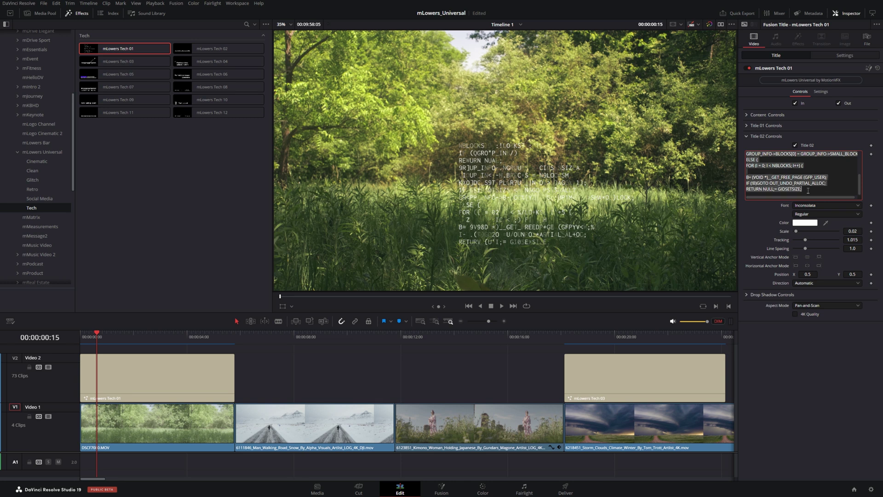